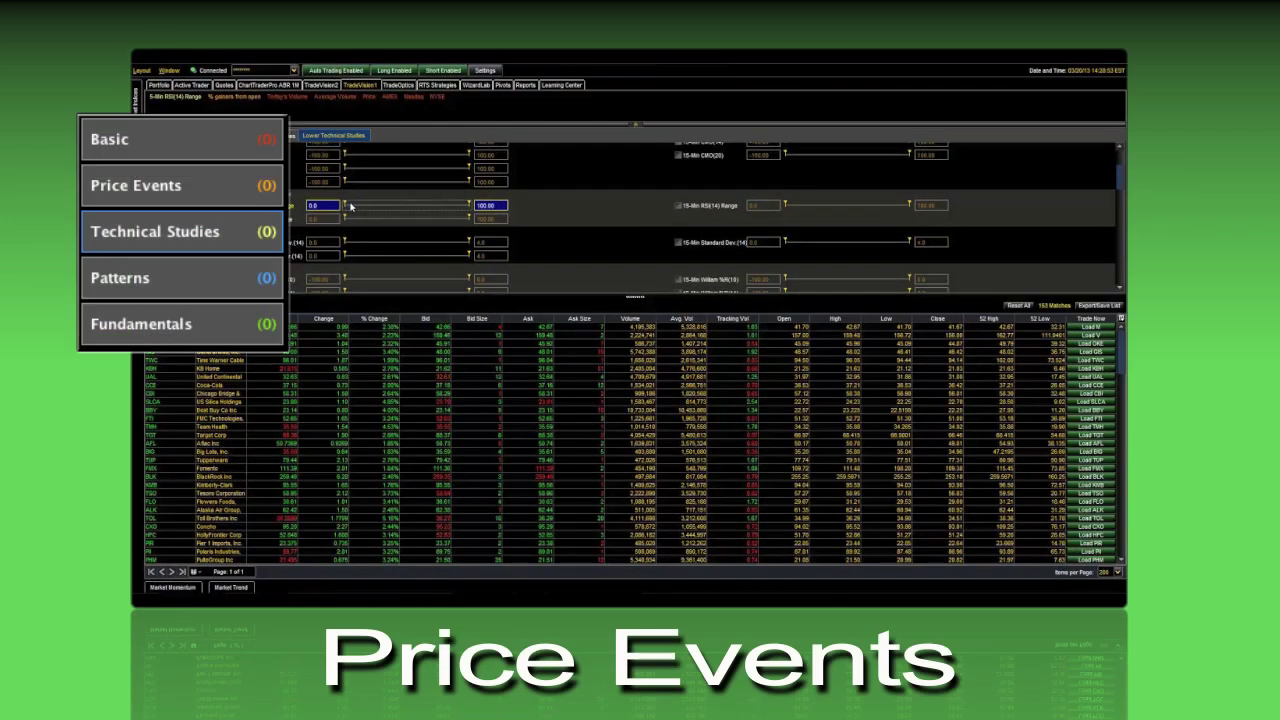
# Raise the lower limit of the 5-Min RSI(14) Range filter
pyautogui.moveTo(346, 205); pyautogui.dragTo(380, 207)
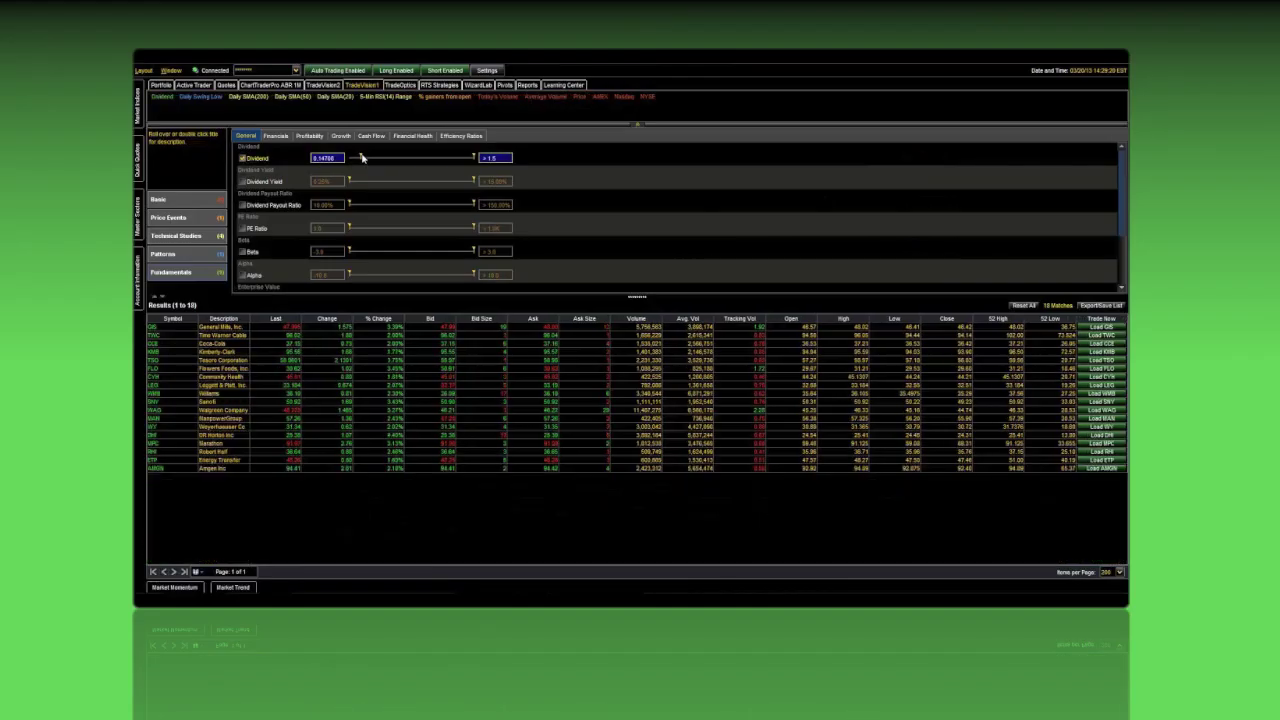
# Look through the Profitability, Growth, Cash Flow and Financial Health criteria of the fundamentals filters
pyautogui.click(305, 136)
pyautogui.click(341, 136)
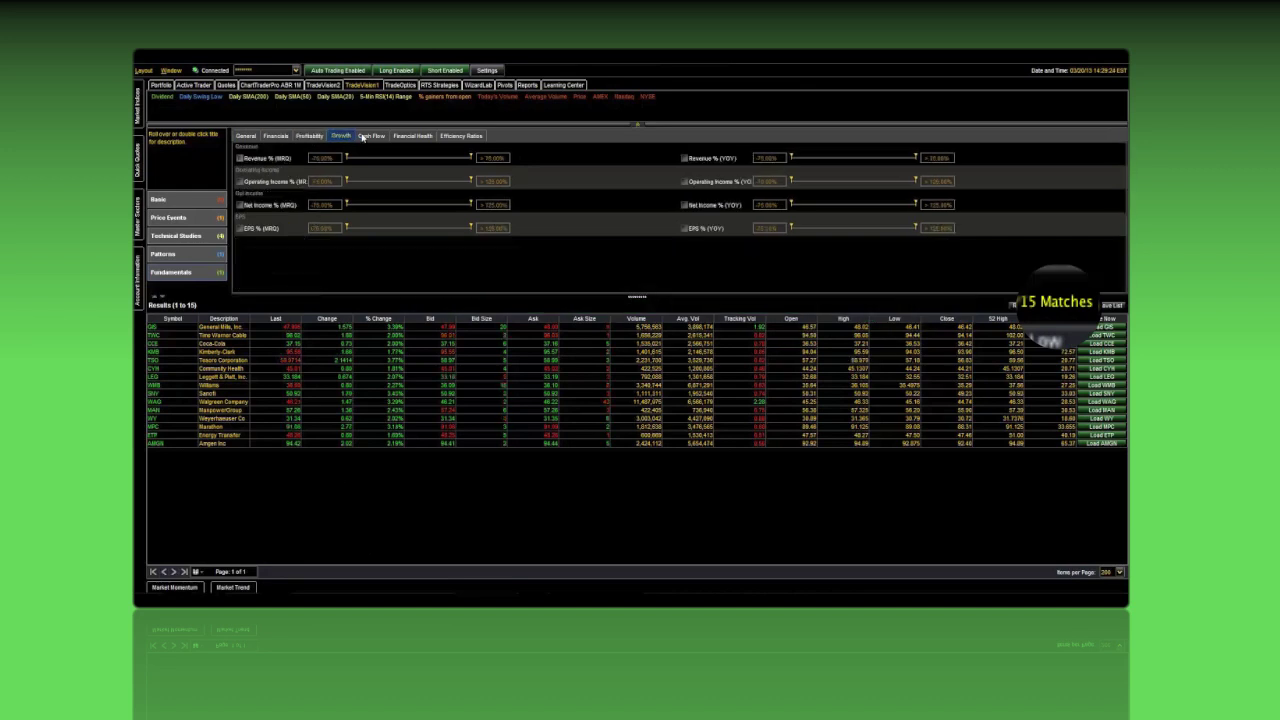
pyautogui.click(370, 136)
pyautogui.click(408, 136)
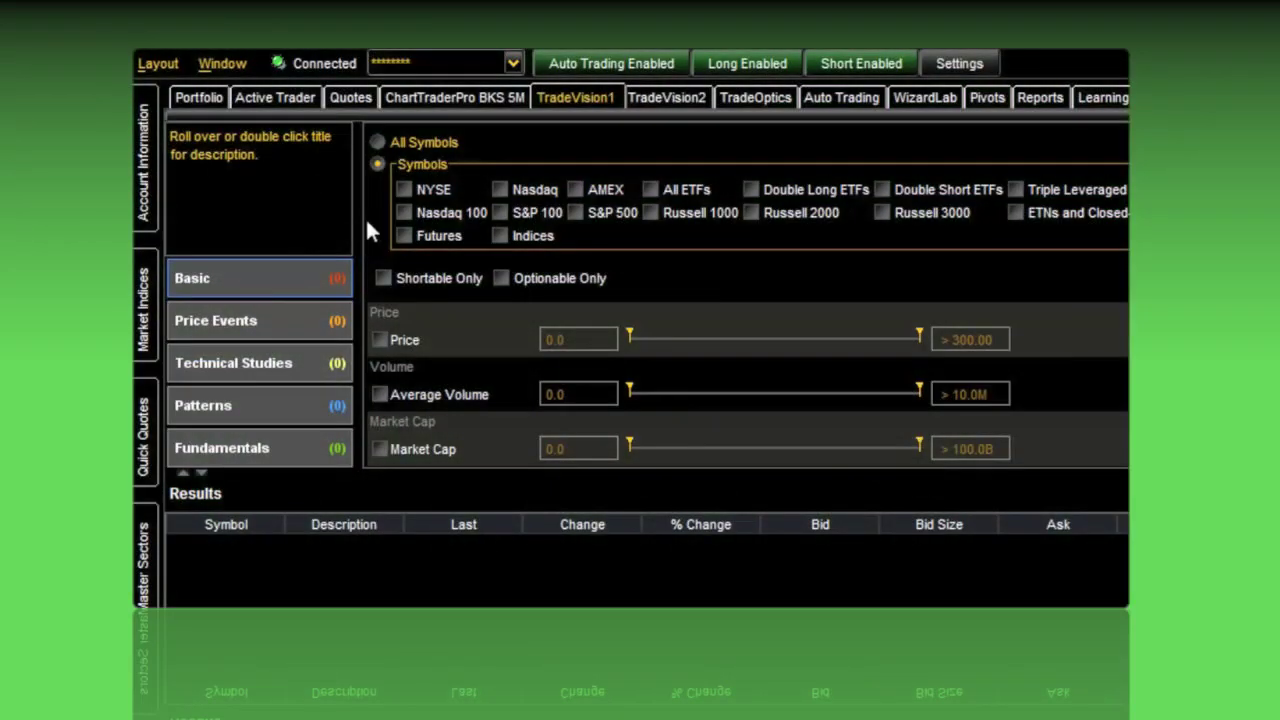
# Include NYSE, Nasdaq, AMEX and Russell 1000 symbols in the scan
pyautogui.click(403, 189)
pyautogui.click(499, 189)
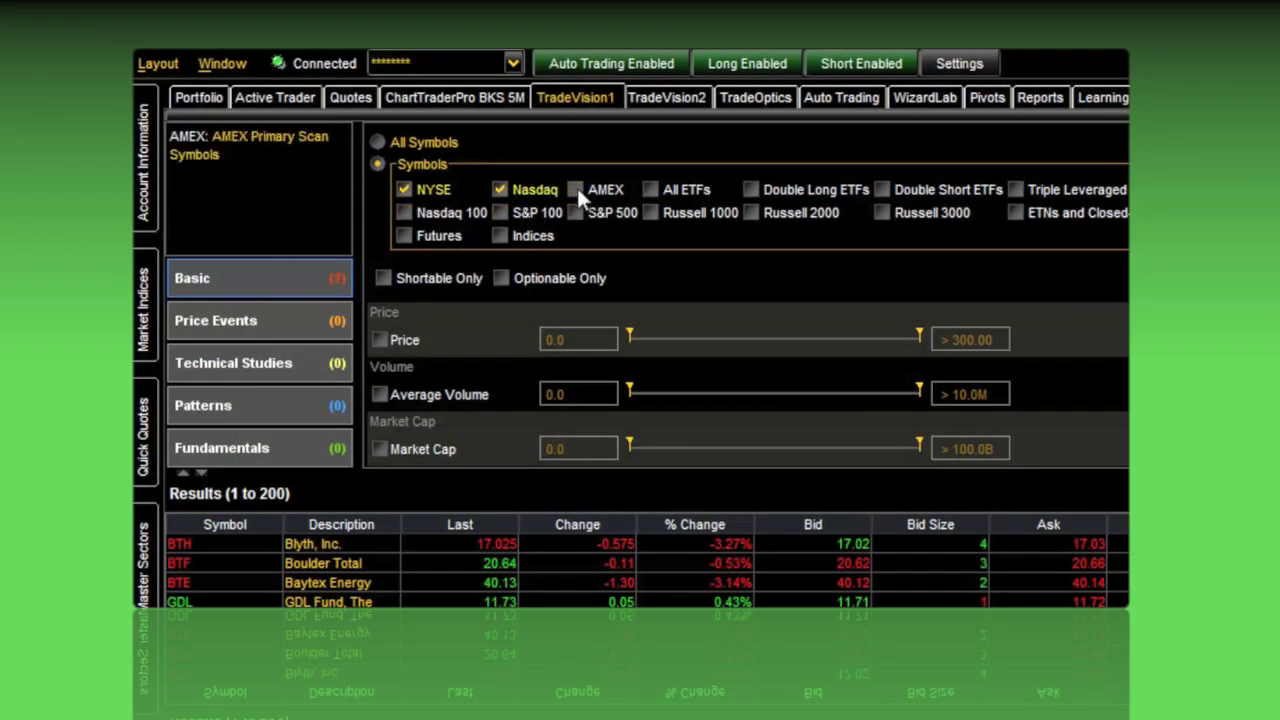
pyautogui.click(576, 189)
pyautogui.click(652, 211)
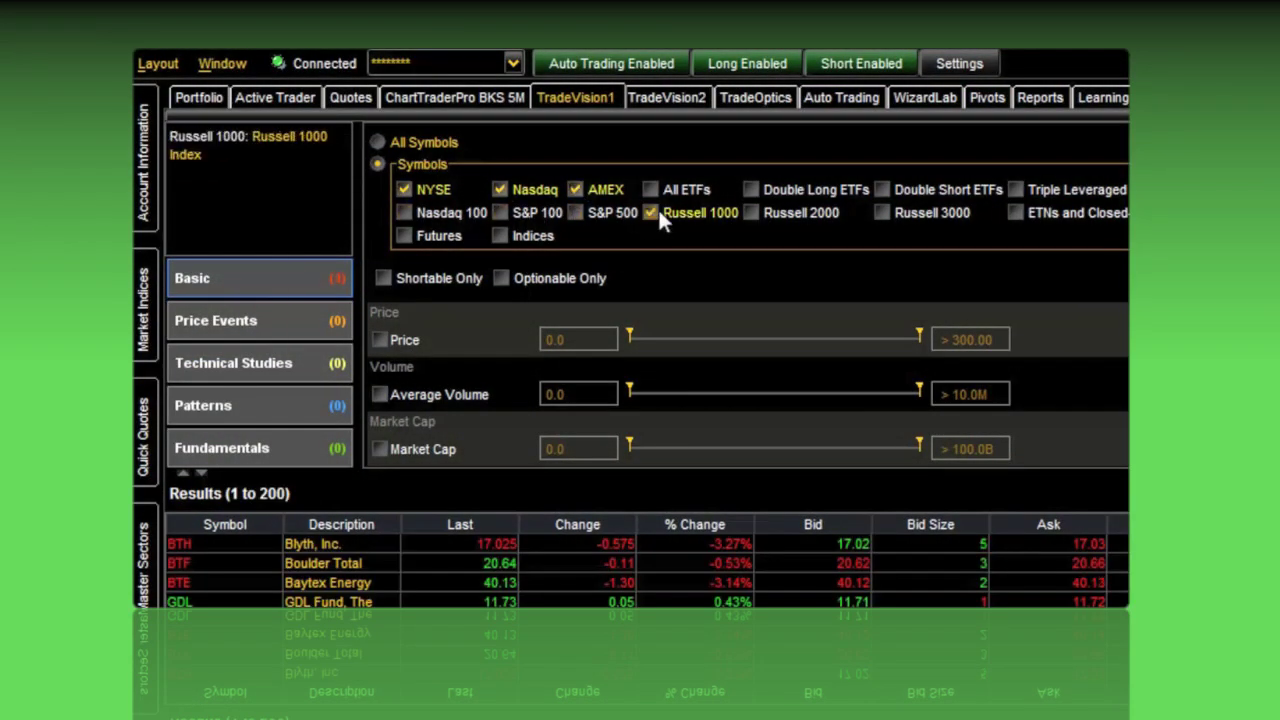
# Filter the scan to prices from 18.9 to 96.3 and a minimum average volume of 1.0M
pyautogui.click(380, 340)
pyautogui.moveTo(629, 333); pyautogui.dragTo(648, 334)
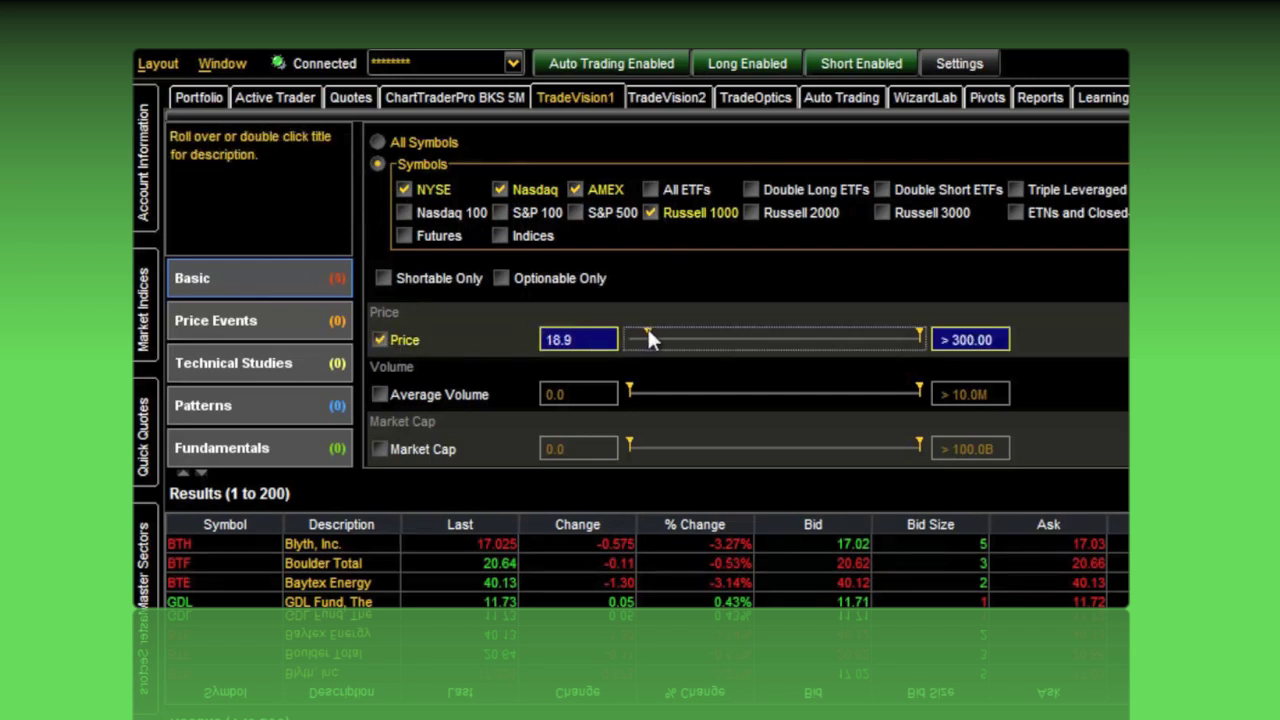
pyautogui.moveTo(915, 334); pyautogui.dragTo(723, 334)
pyautogui.click(466, 395)
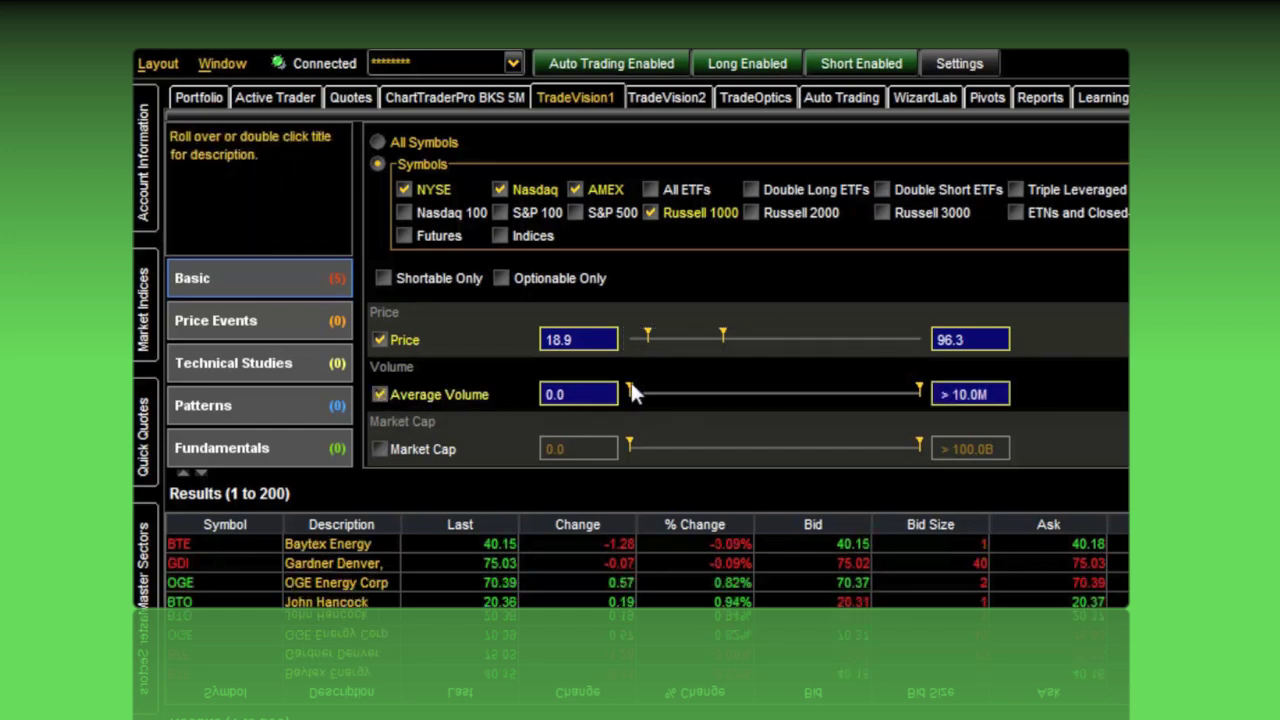
pyautogui.moveTo(631, 386); pyautogui.dragTo(660, 385)
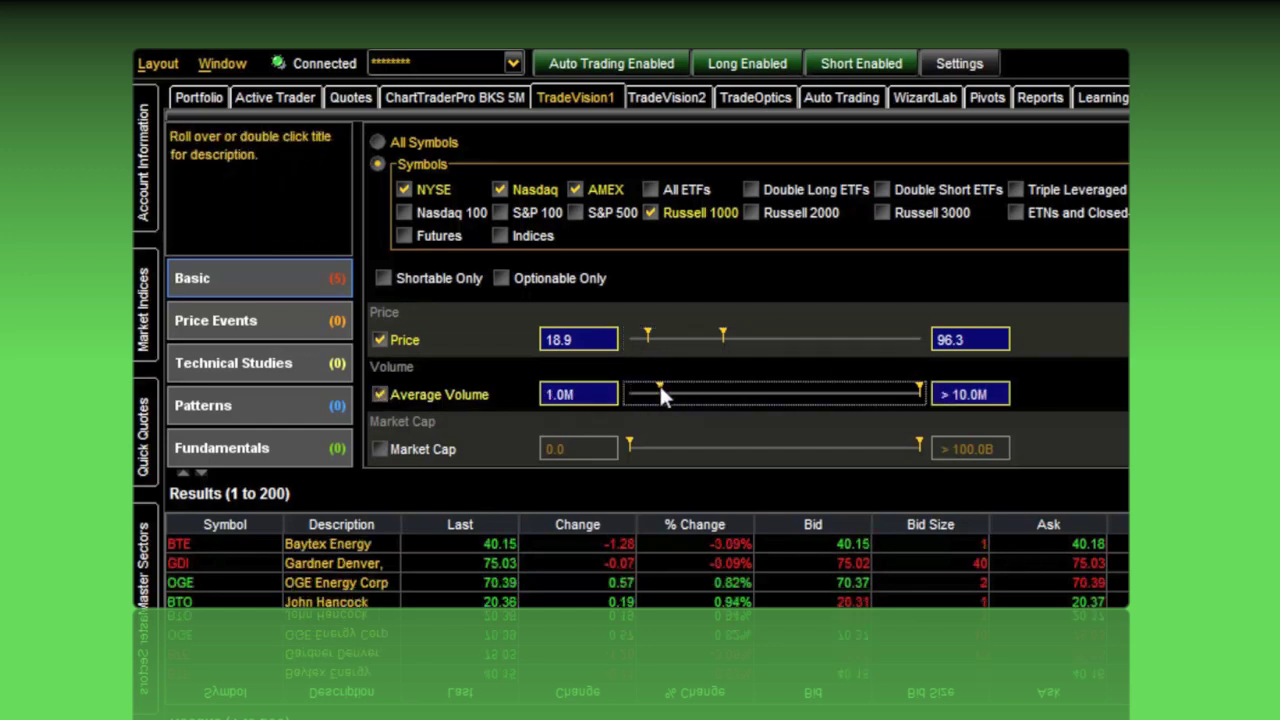
# Enable the 38.2% pullback from high price event with a minimum of 0.60%
pyautogui.click(264, 325)
pyautogui.click(384, 370)
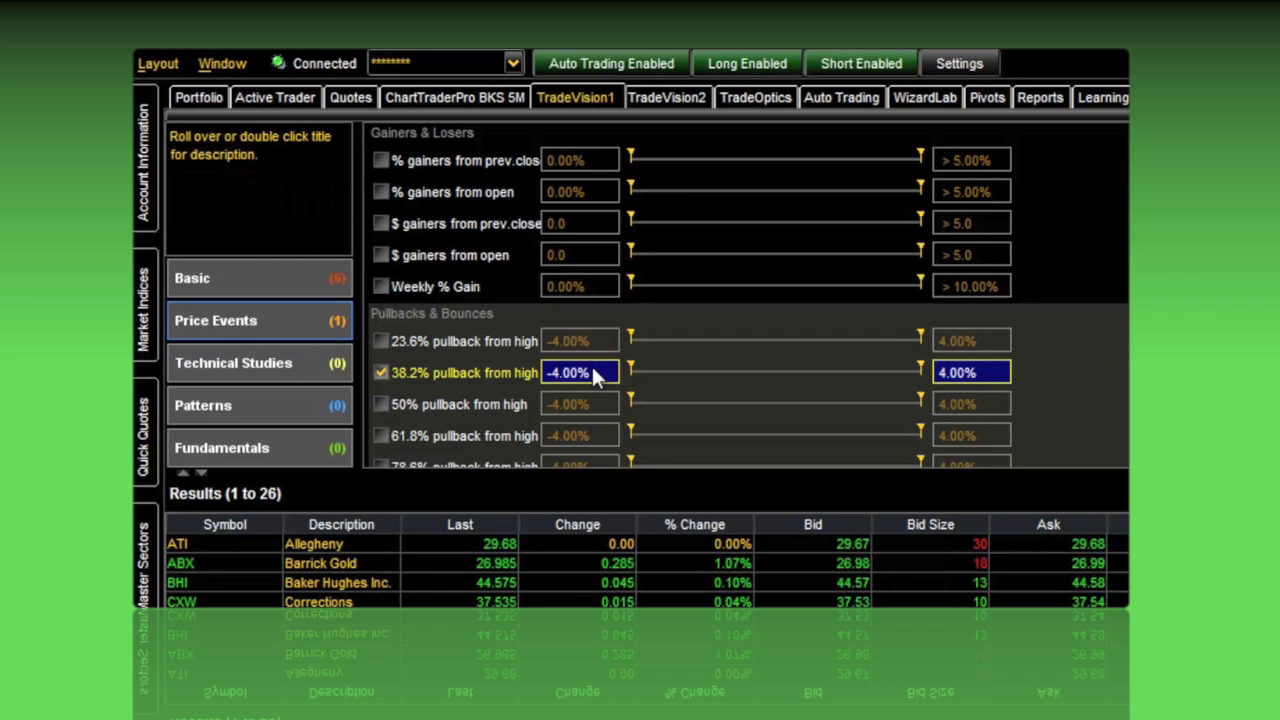
pyautogui.moveTo(630, 362); pyautogui.dragTo(800, 364)
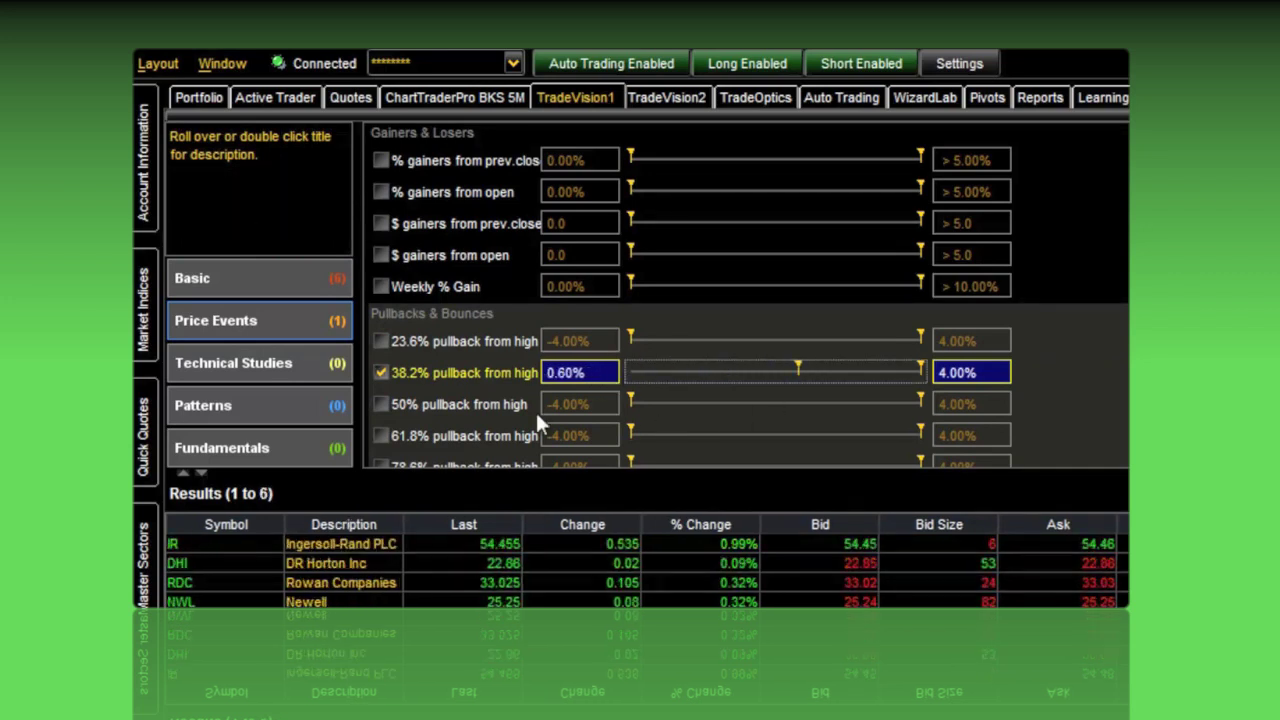
# Add the Daily Keltner Ch.(20,1.5) technical study with the condition Below Lower Channel
pyautogui.click(290, 364)
pyautogui.click(386, 403)
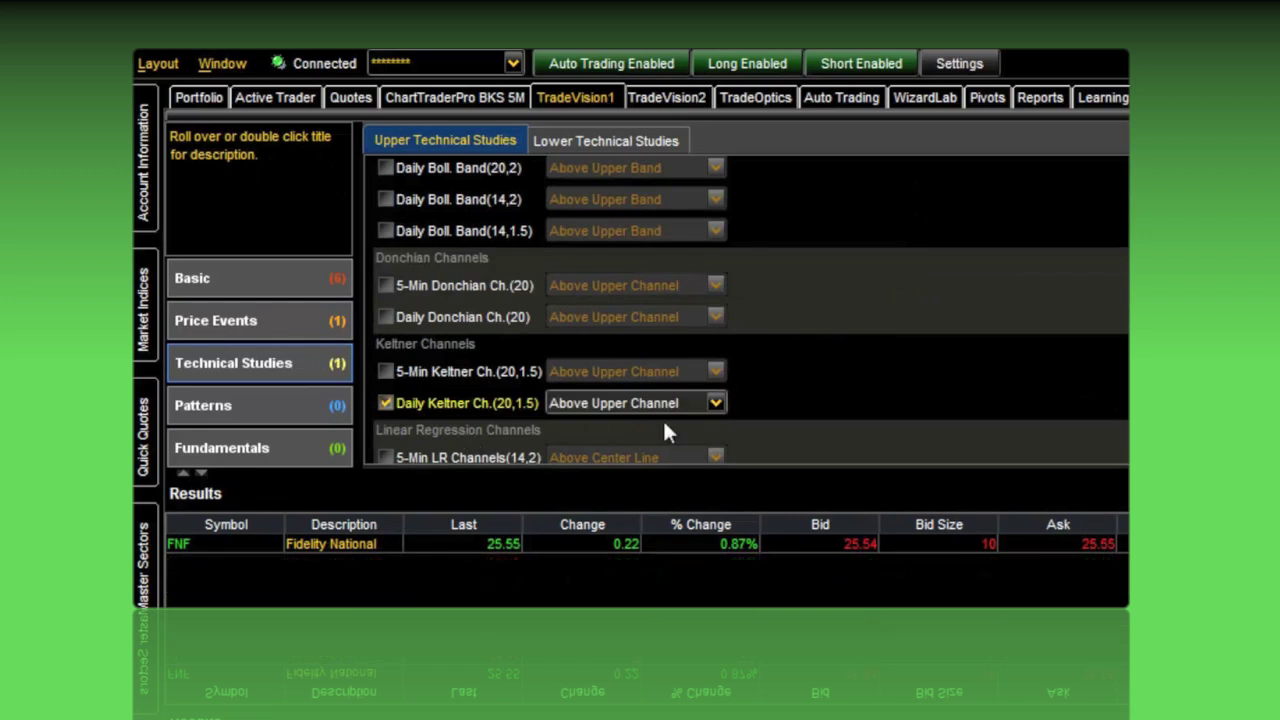
pyautogui.click(690, 404)
pyautogui.click(688, 440)
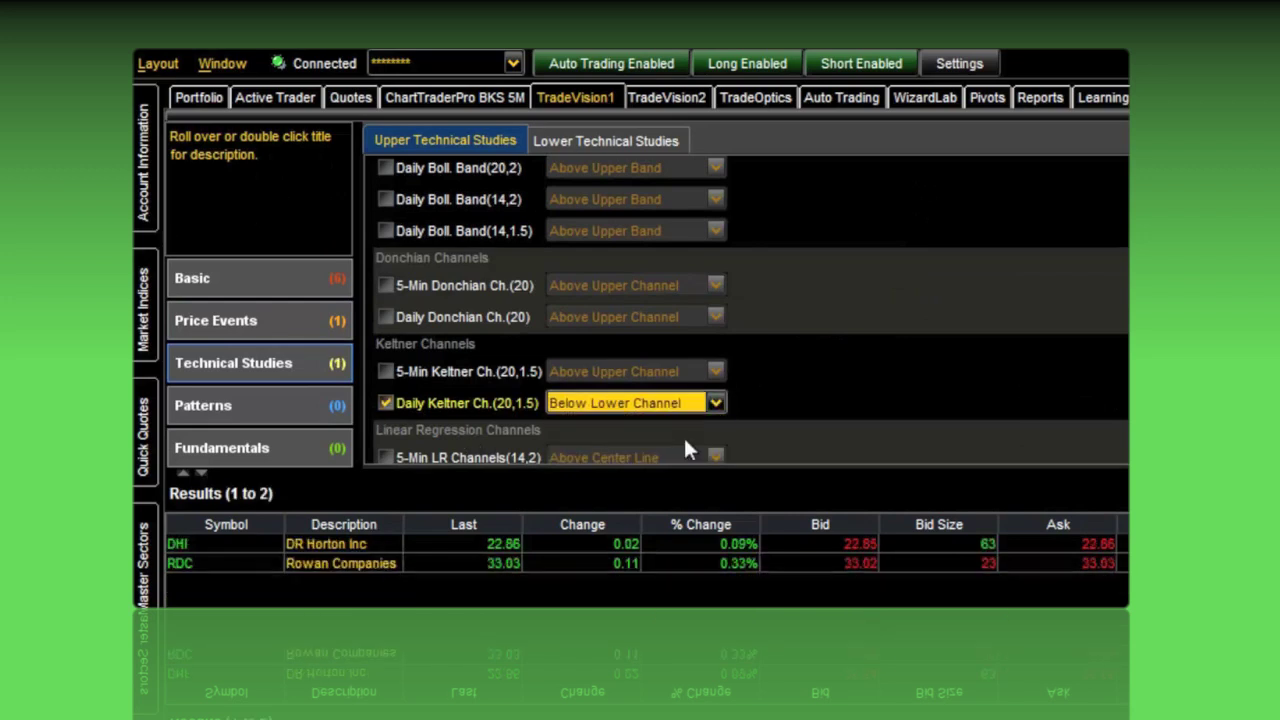
# Examine the Profitability criteria among the fundamentals filters
pyautogui.click(254, 452)
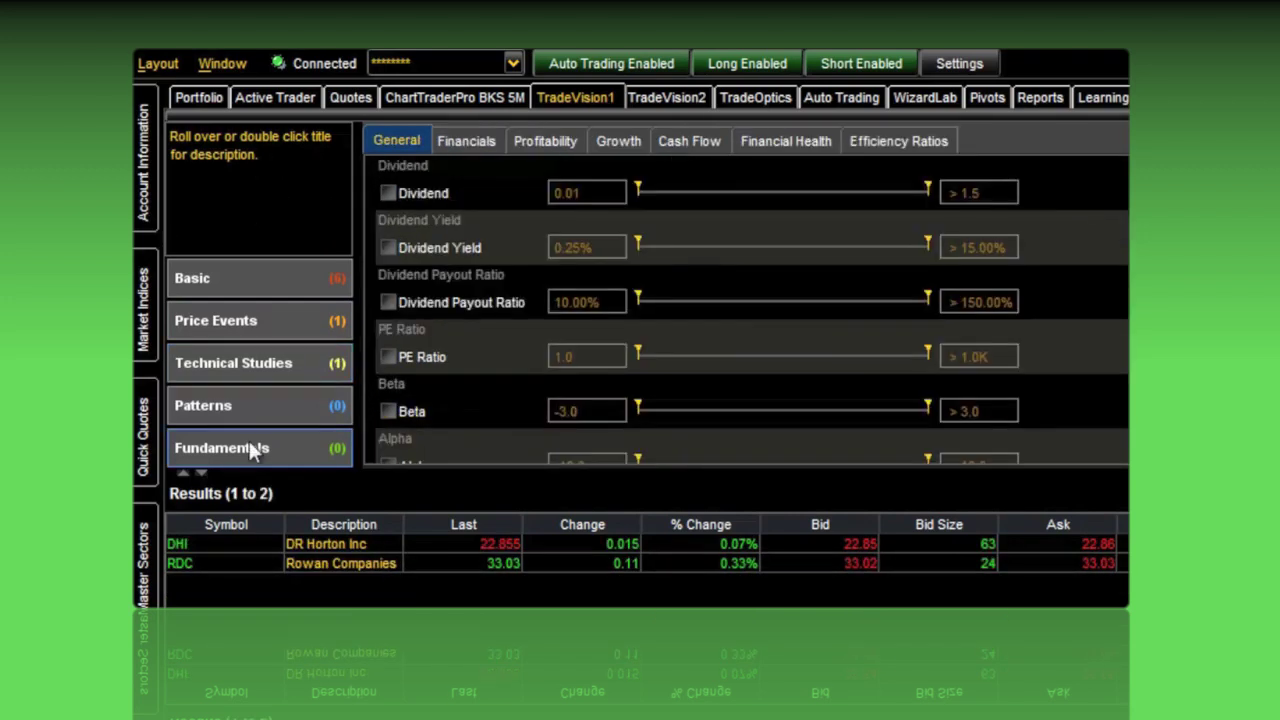
pyautogui.click(545, 143)
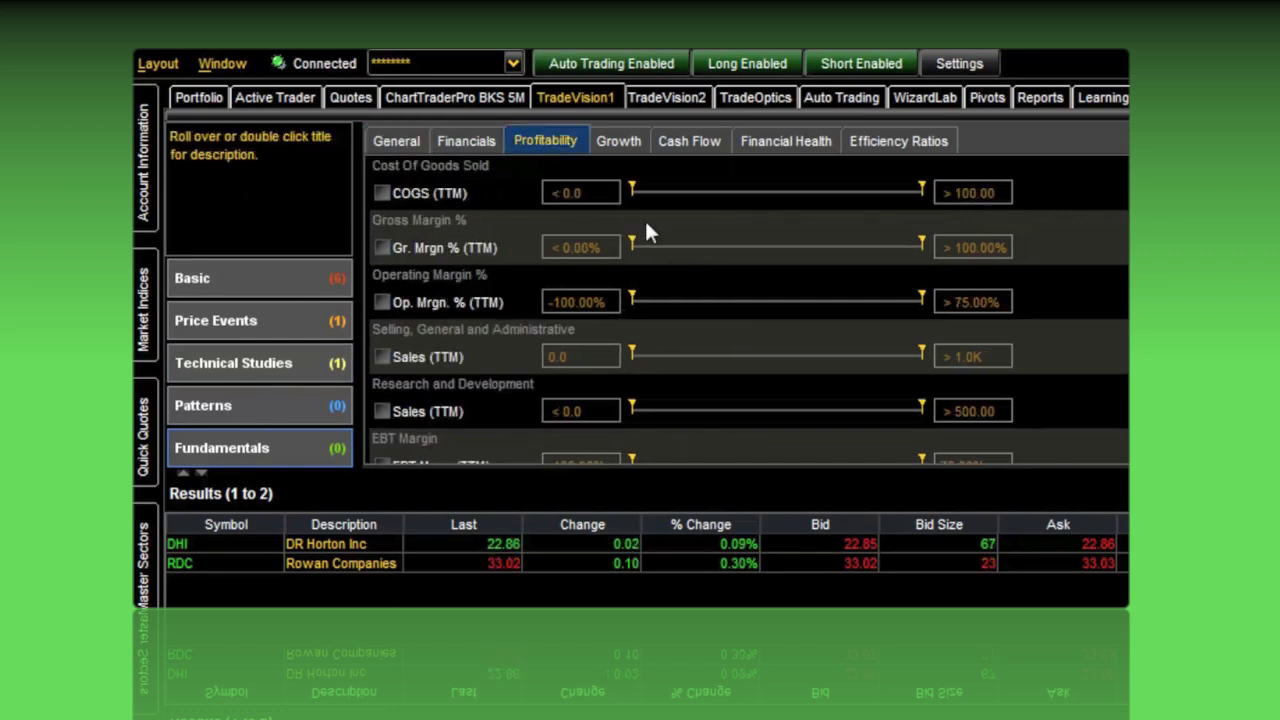
pyautogui.moveTo(420, 352)
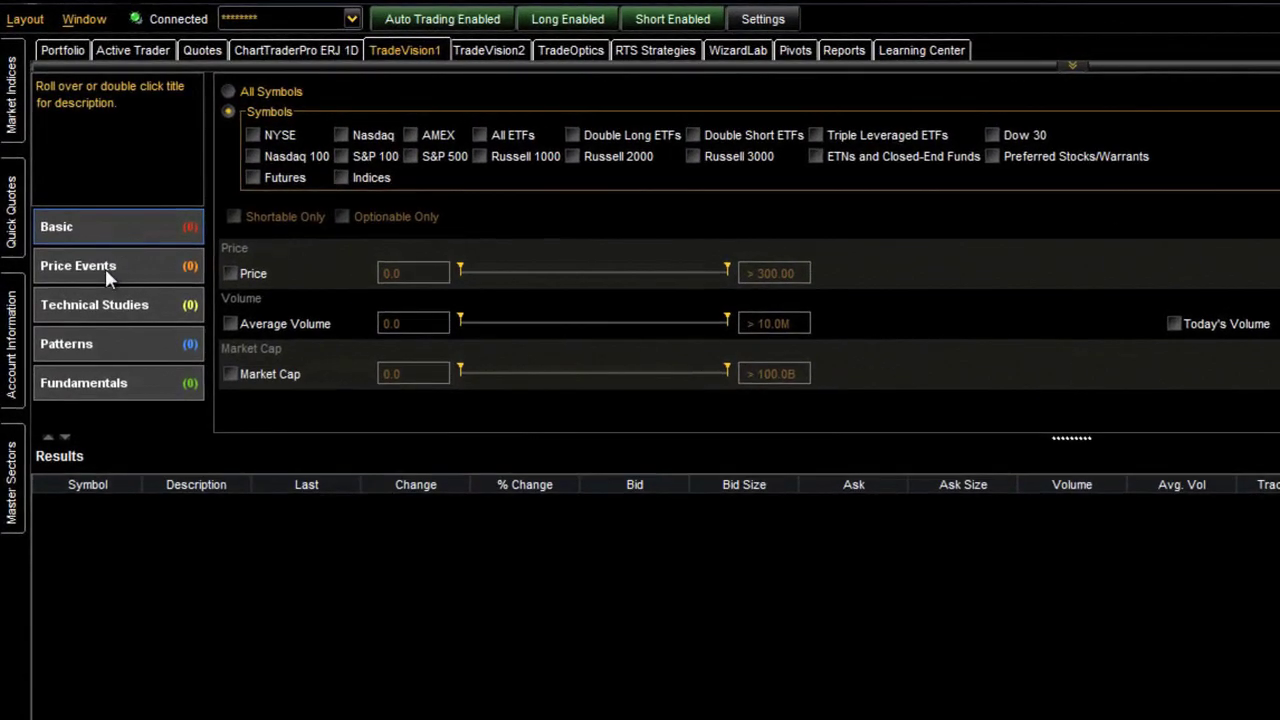
# Look through the scanner's filter categories, including Technical Studies, Patterns and Fundamentals
pyautogui.click(74, 237)
pyautogui.click(95, 305)
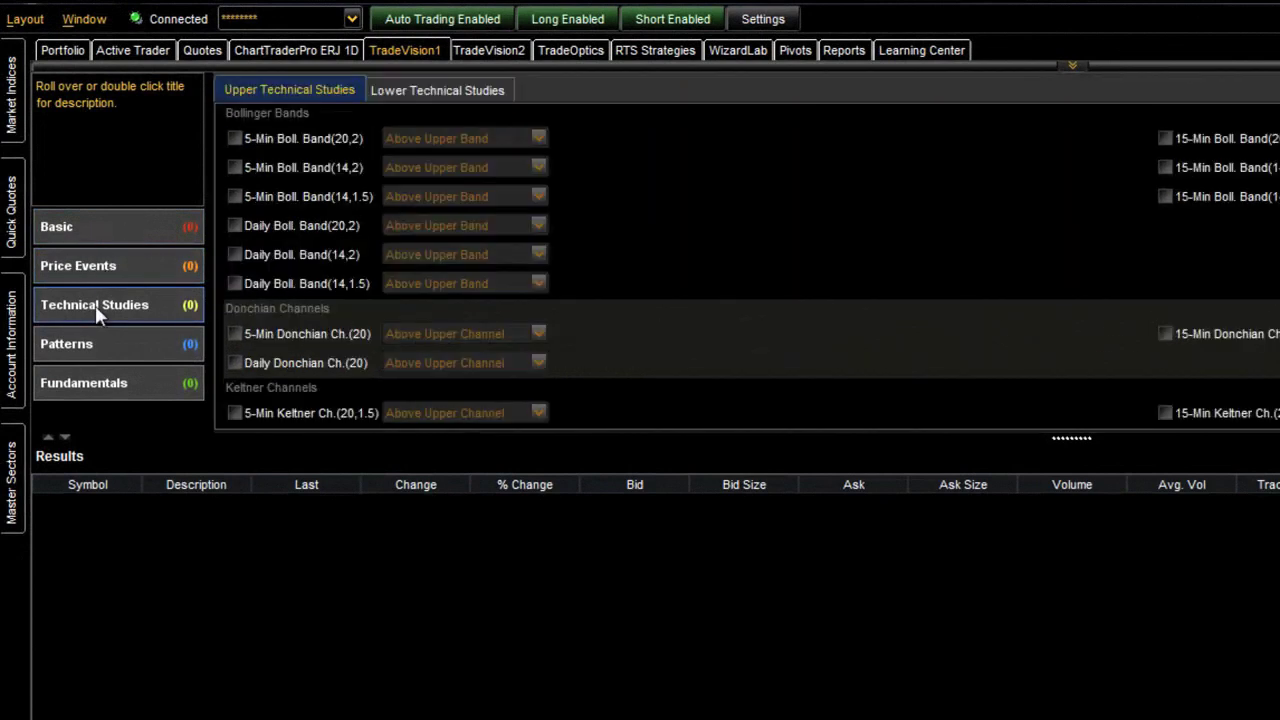
pyautogui.click(94, 340)
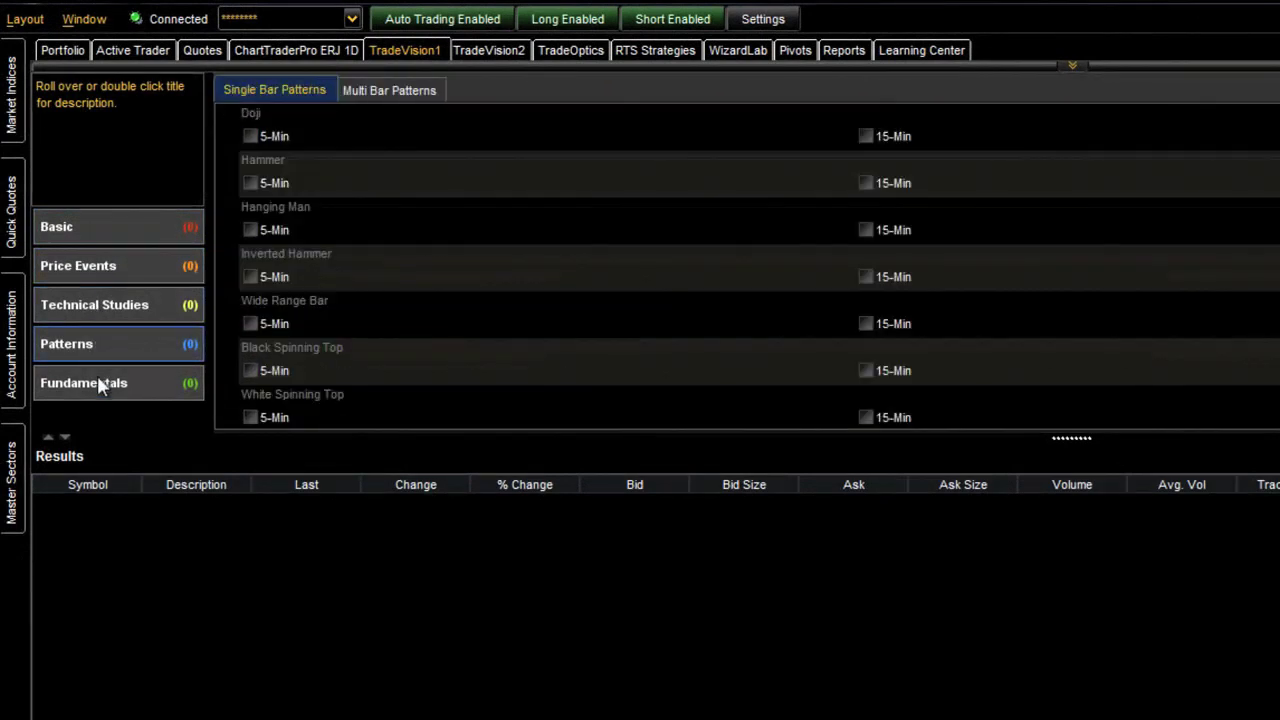
pyautogui.click(98, 380)
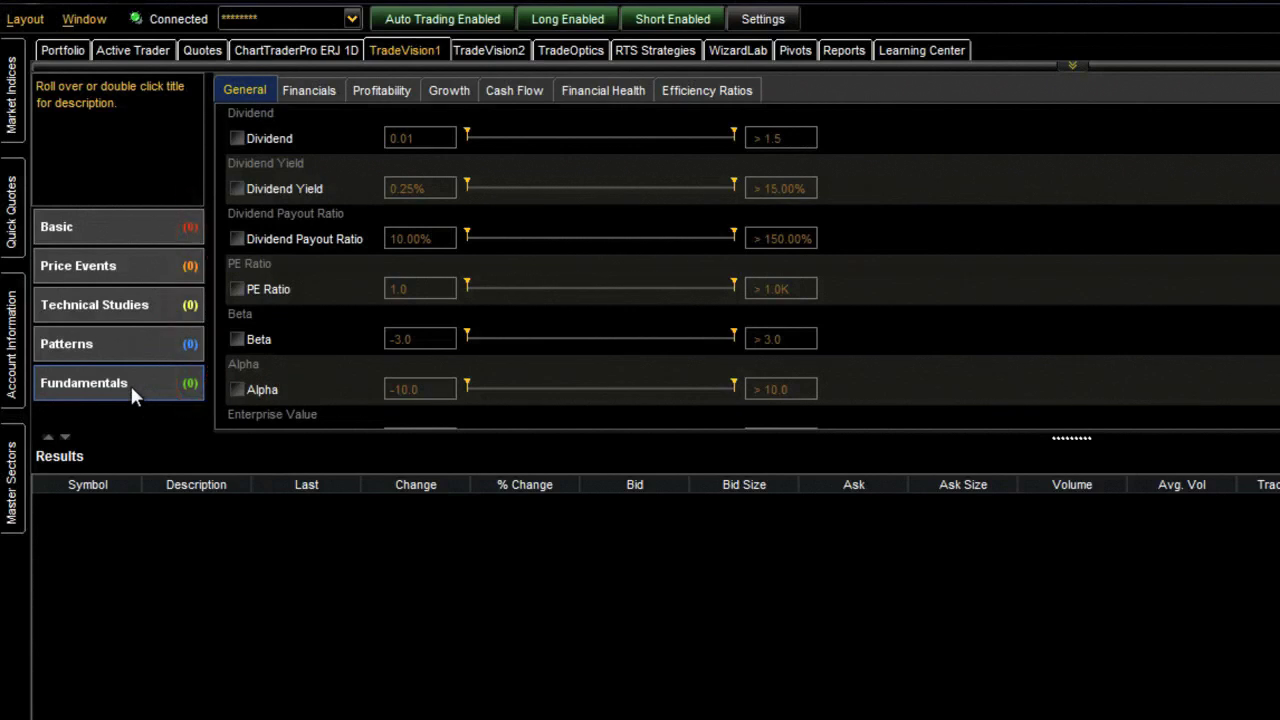
# Include NYSE, Nasdaq and AMEX symbols in the scan under the basic criteria
pyautogui.click(93, 228)
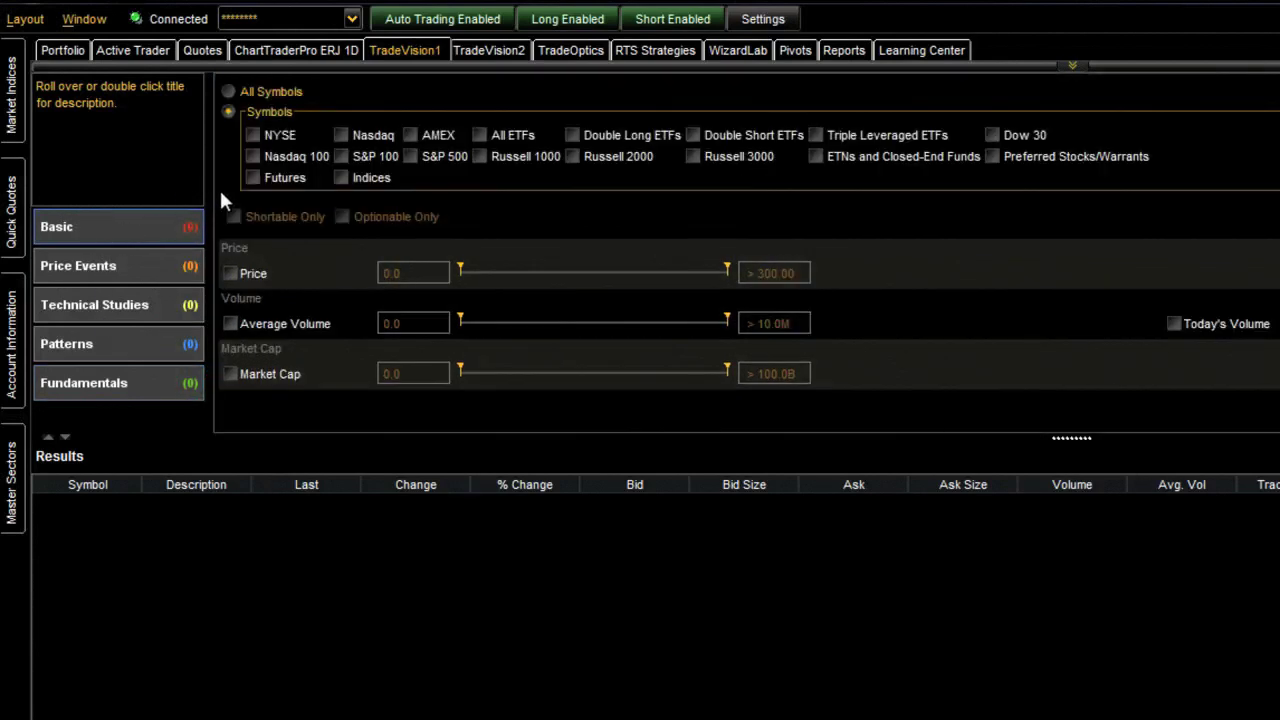
pyautogui.click(250, 131)
pyautogui.click(342, 134)
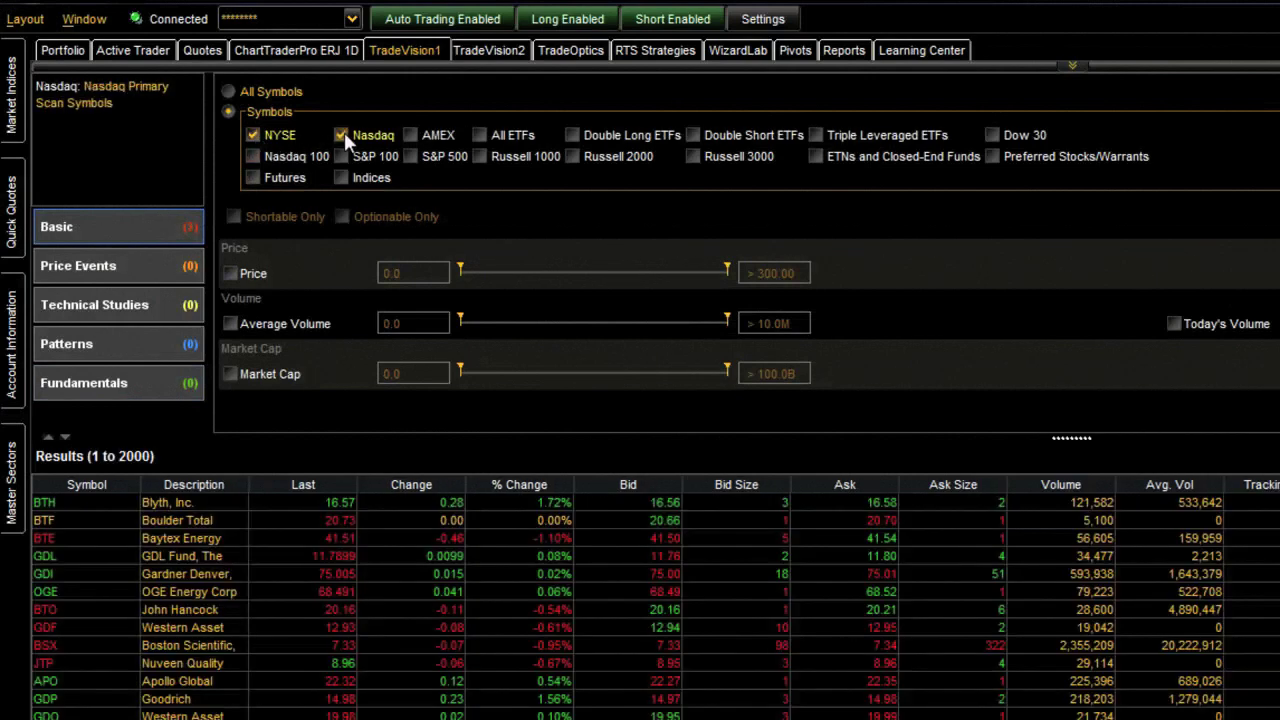
pyautogui.click(406, 136)
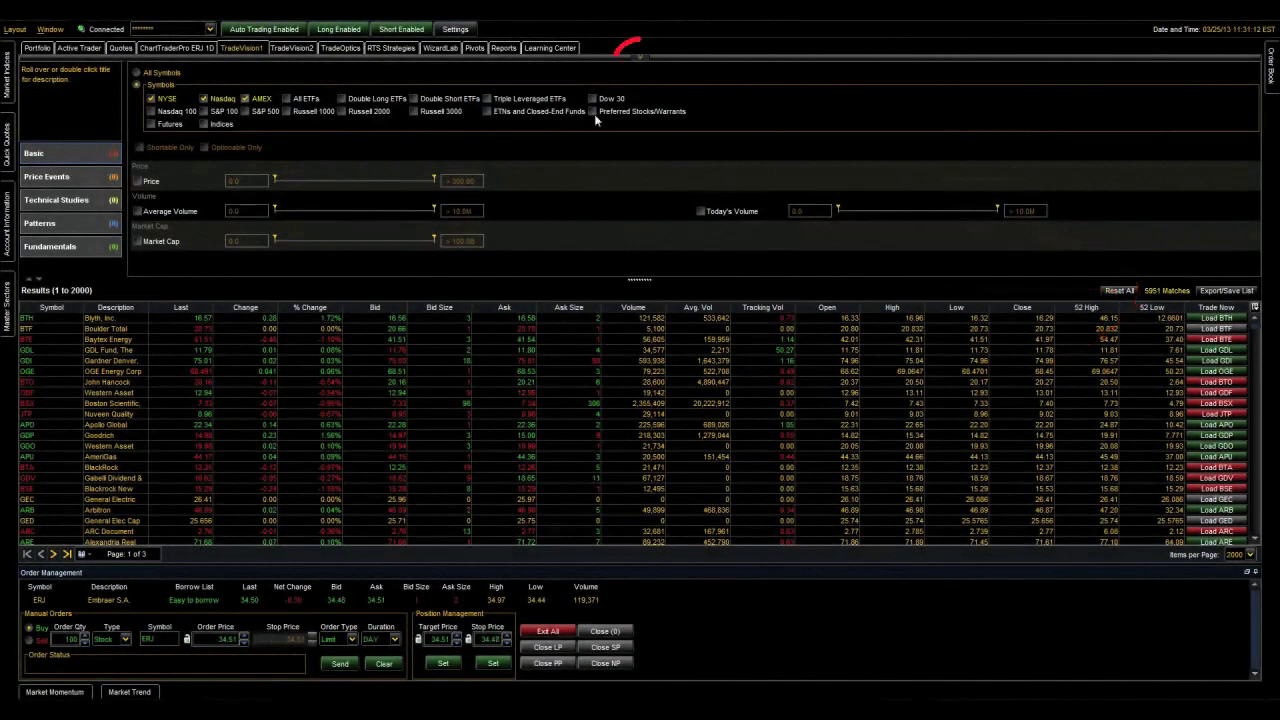
# Expand the summary of active criteria and enable the Price filter with a minimum of 20.1
pyautogui.click(640, 56)
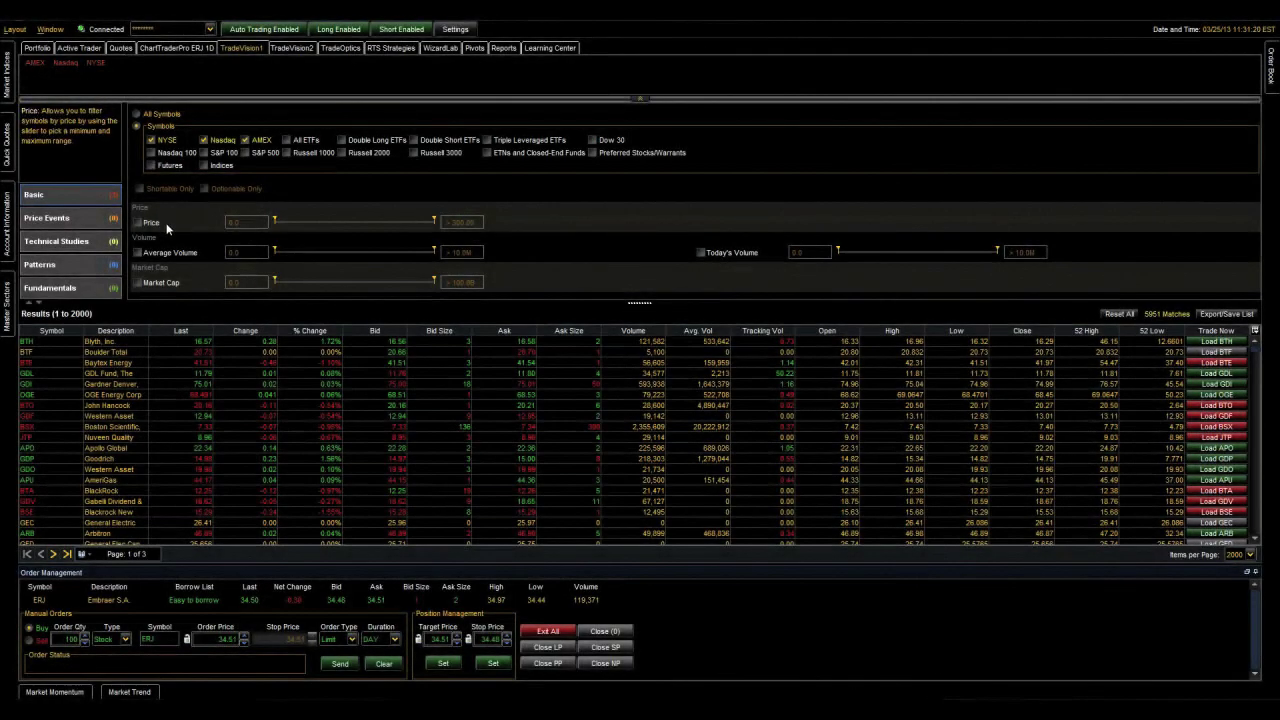
pyautogui.click(150, 223)
pyautogui.moveTo(276, 222); pyautogui.dragTo(286, 222)
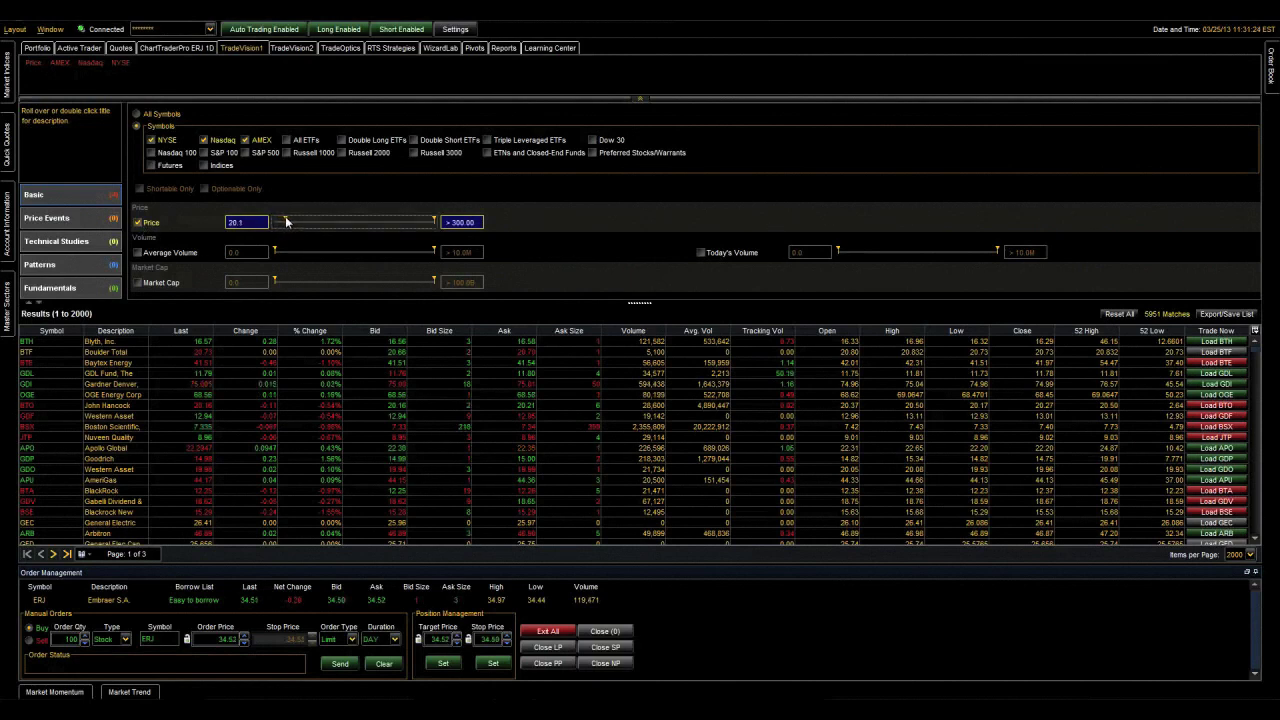
# Enable the volume filters with minimums of 330.0K for Average Volume and 170.0K for Today's Volume
pyautogui.click(138, 253)
pyautogui.moveTo(276, 252); pyautogui.dragTo(280, 252)
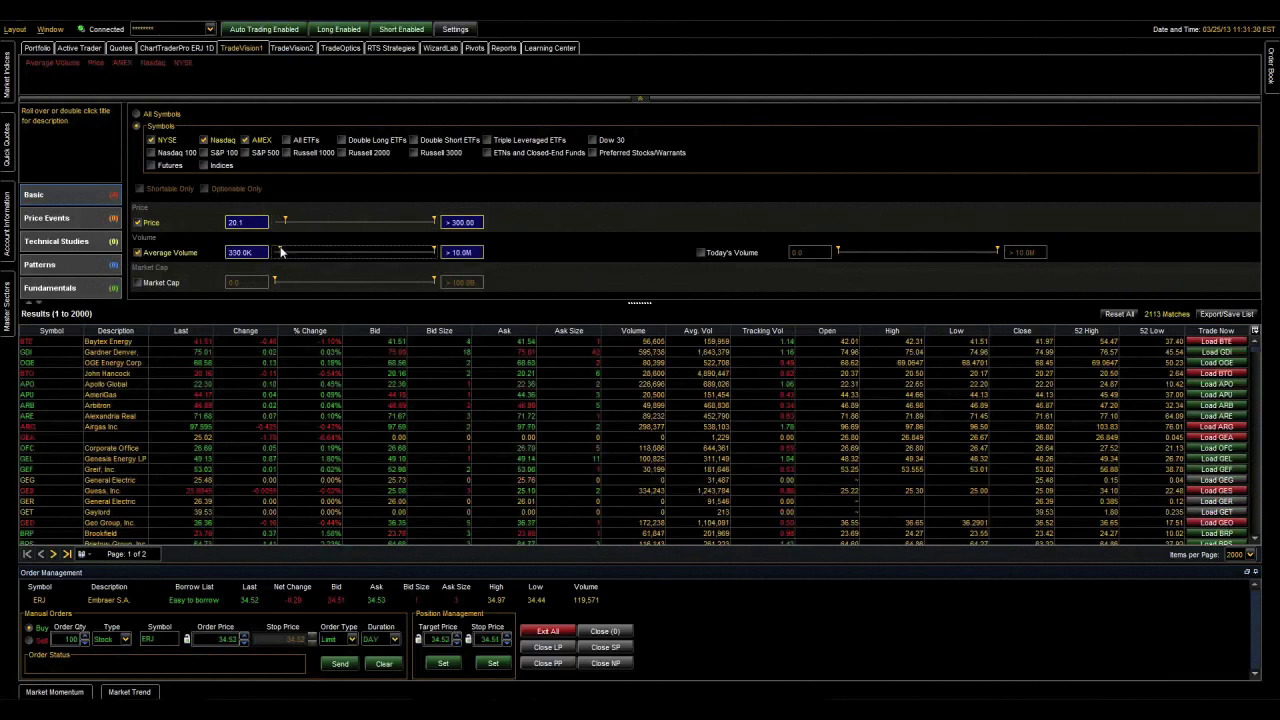
pyautogui.click(700, 252)
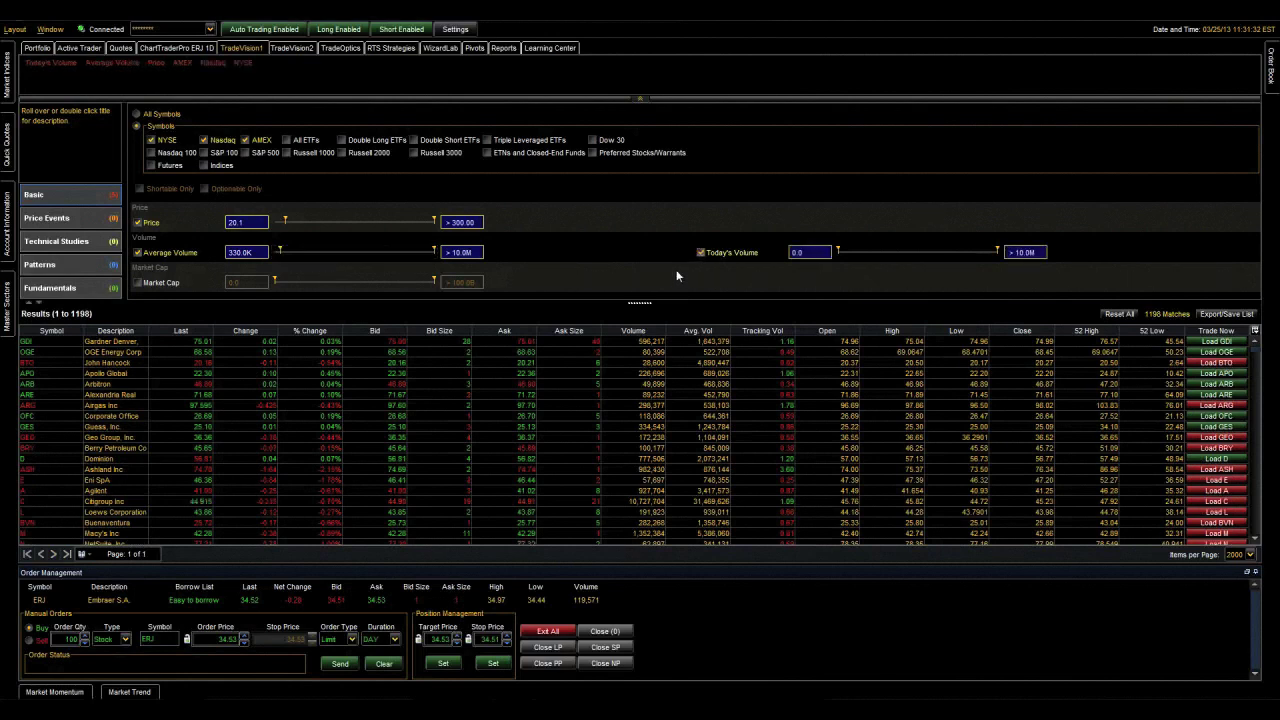
pyautogui.moveTo(838, 252); pyautogui.dragTo(846, 253)
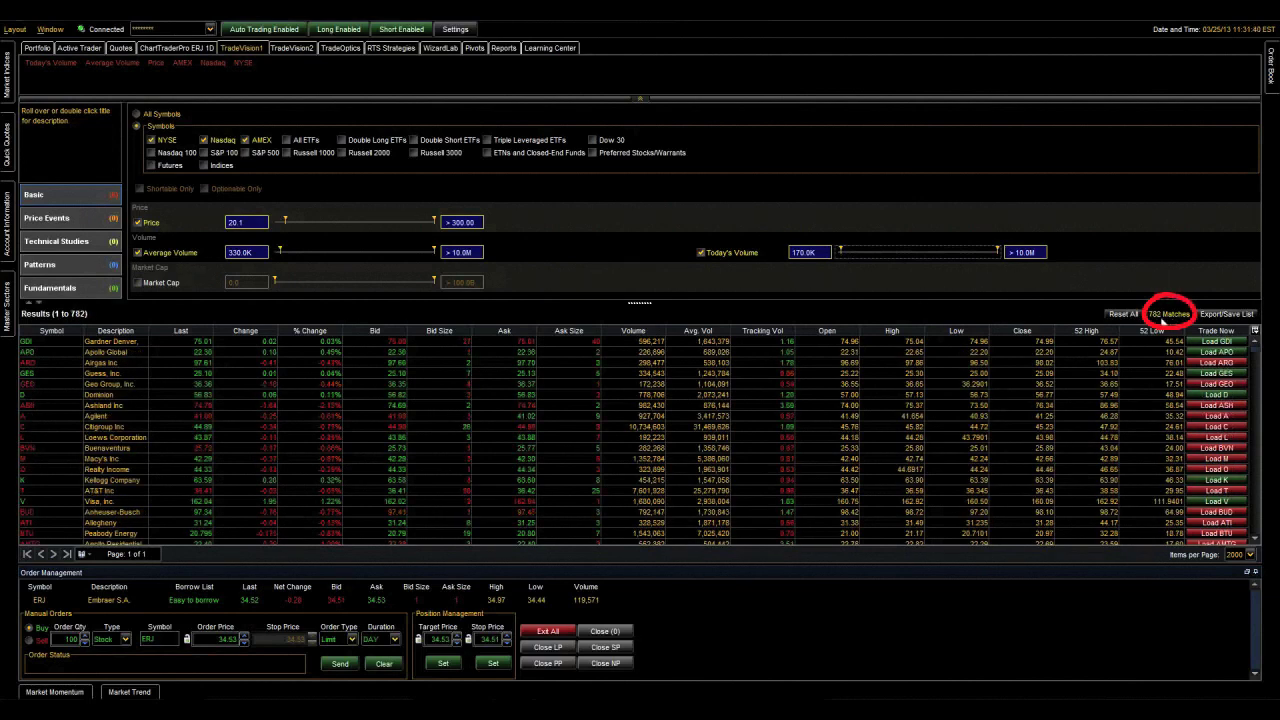
# Enable the % gainers from open price event with a minimum of 1.04%
pyautogui.click(76, 222)
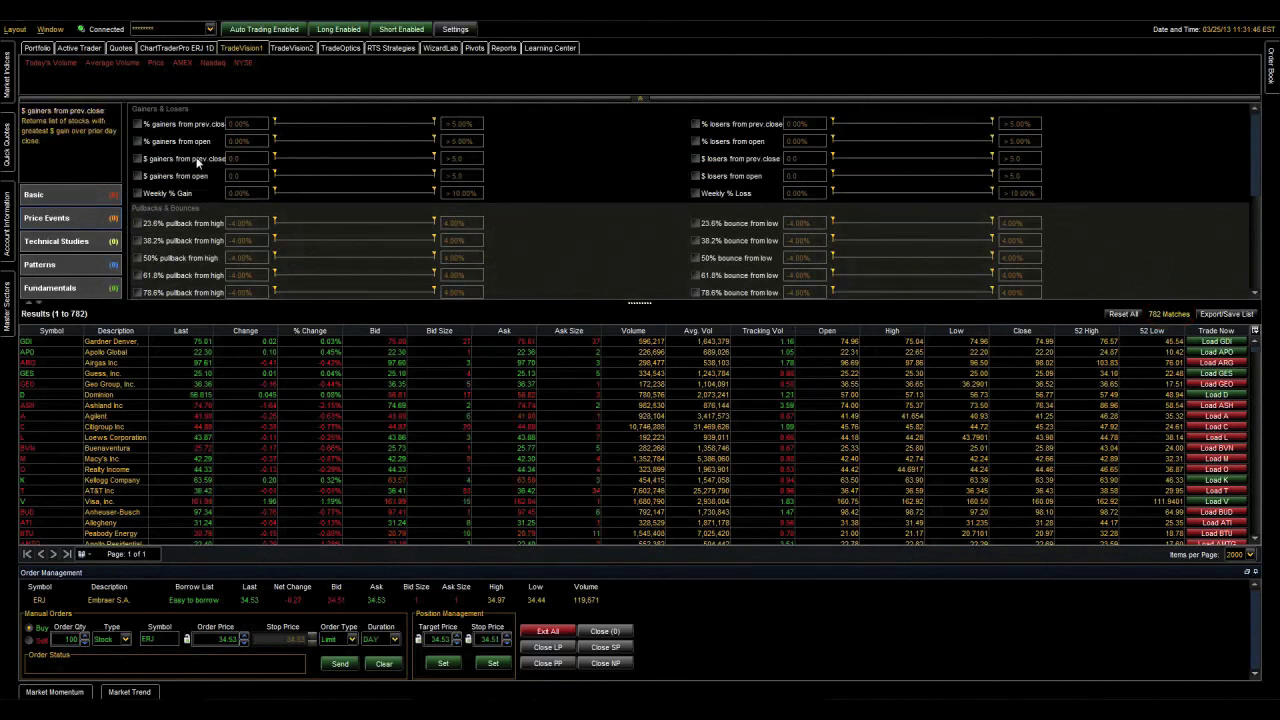
pyautogui.click(137, 141)
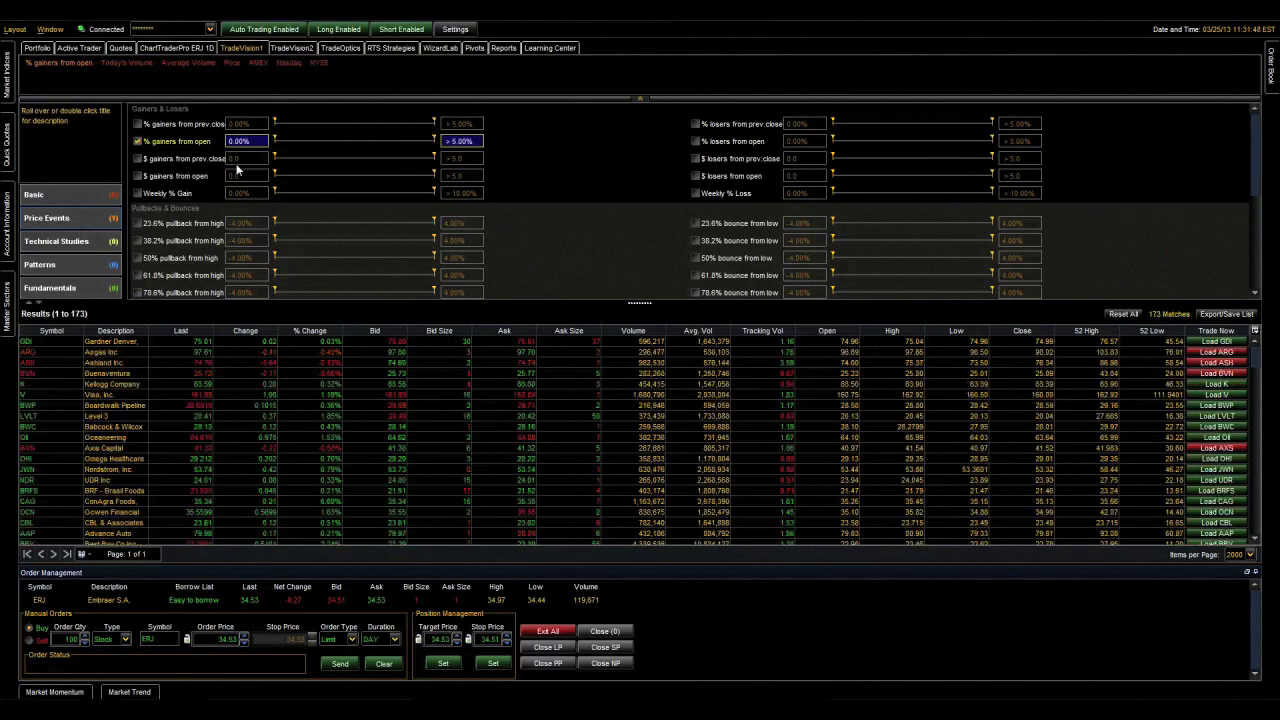
pyautogui.moveTo(276, 141); pyautogui.dragTo(306, 142)
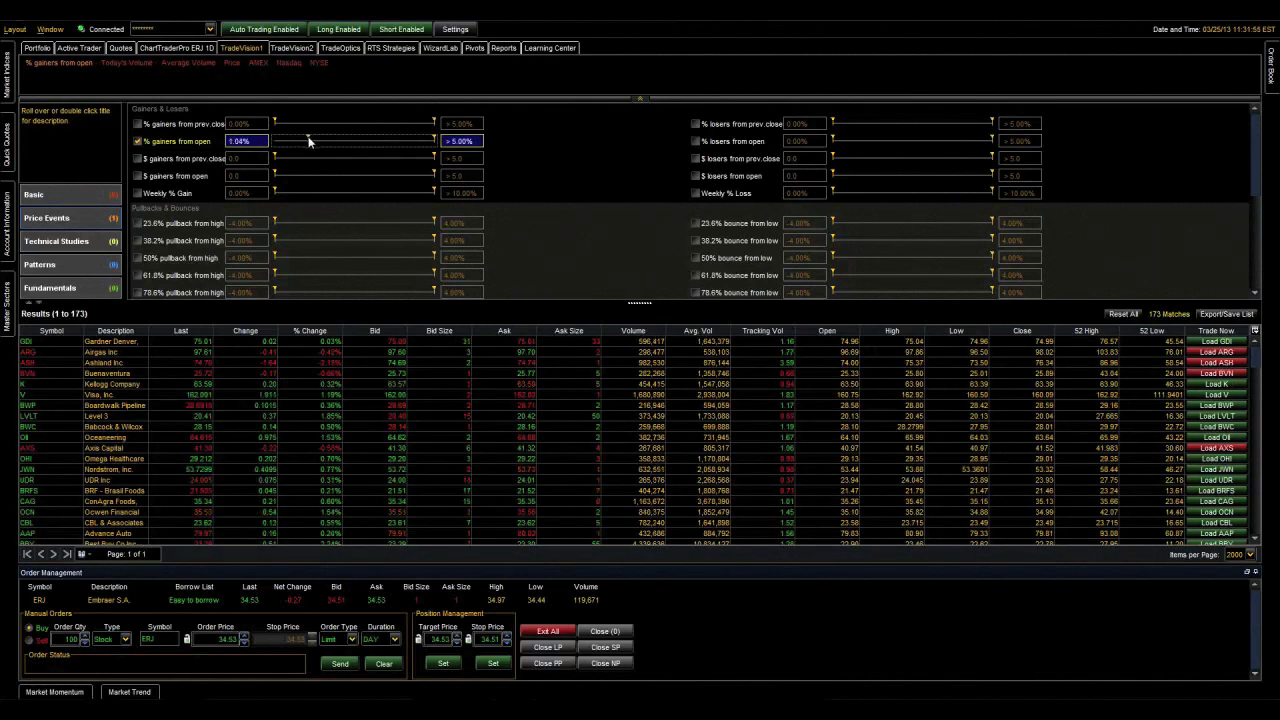
# Add the 5-Min SMA(20) and Daily SMA(20) simple moving average studies, both with the condition Above SMA(20)
pyautogui.click(64, 242)
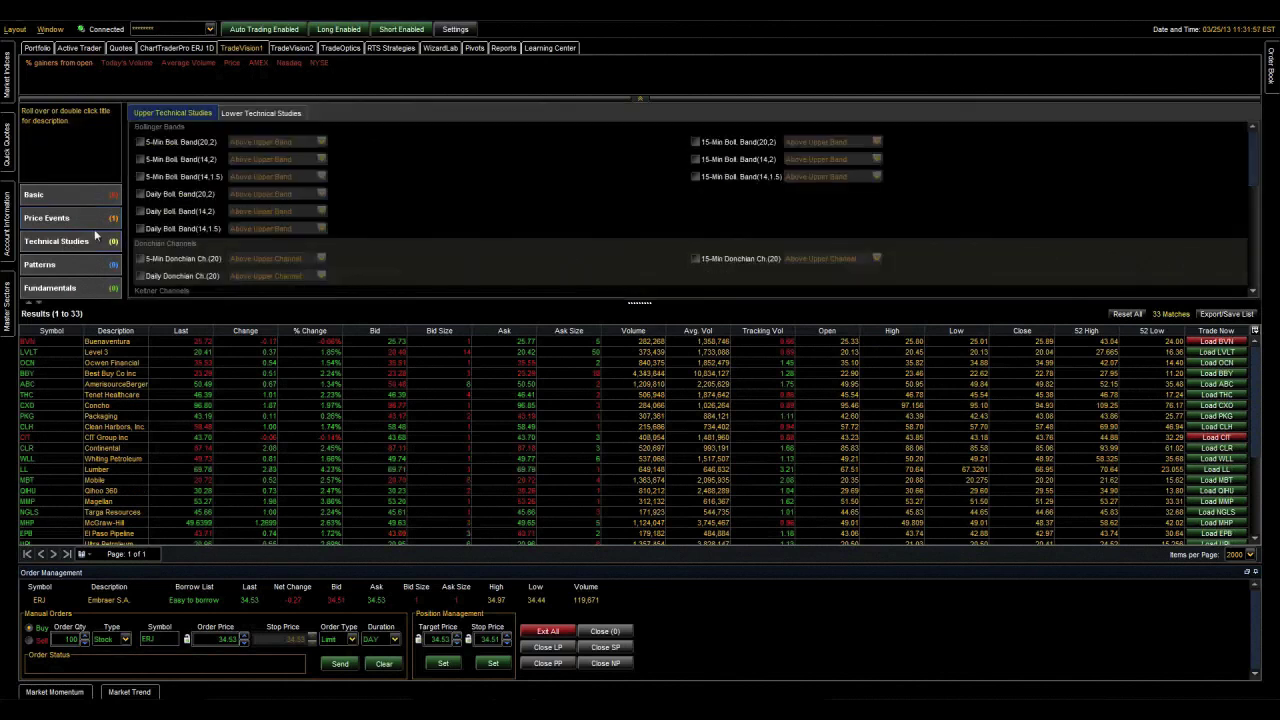
pyautogui.scroll(-2, 1255, 174)
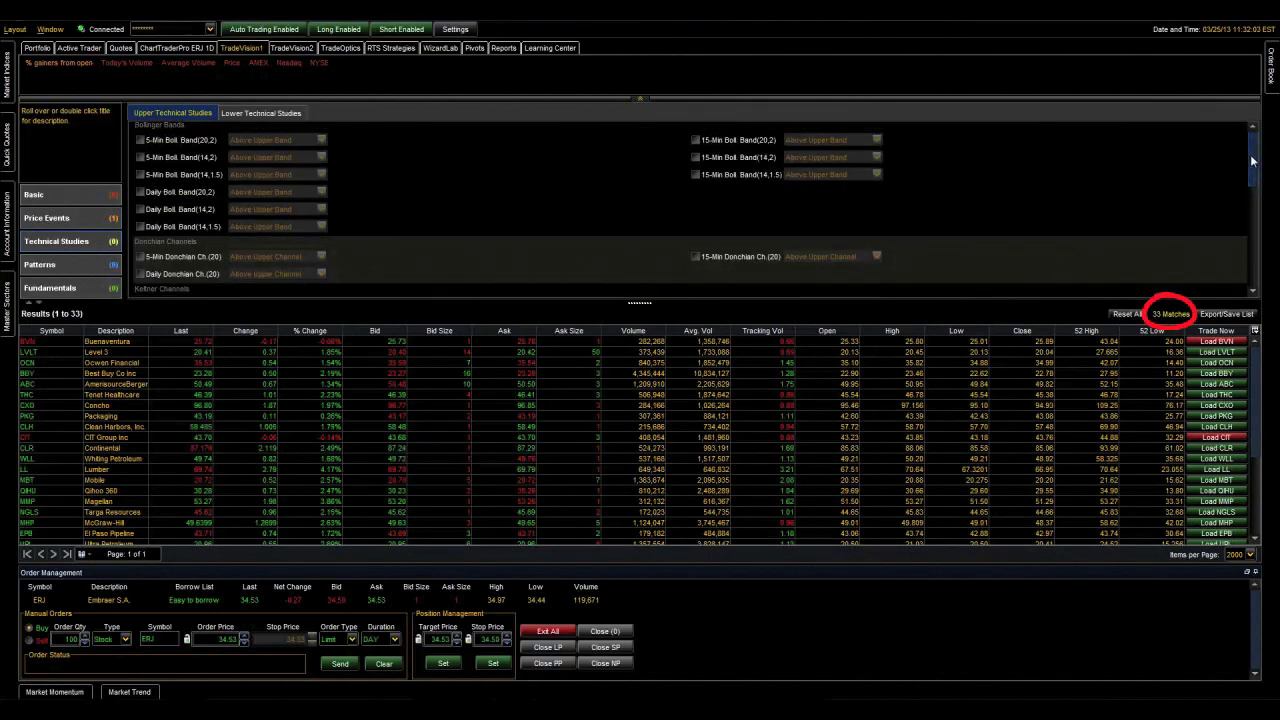
pyautogui.moveTo(1255, 174); pyautogui.dragTo(1273, 238)
pyautogui.scroll(-4, 590, 236)
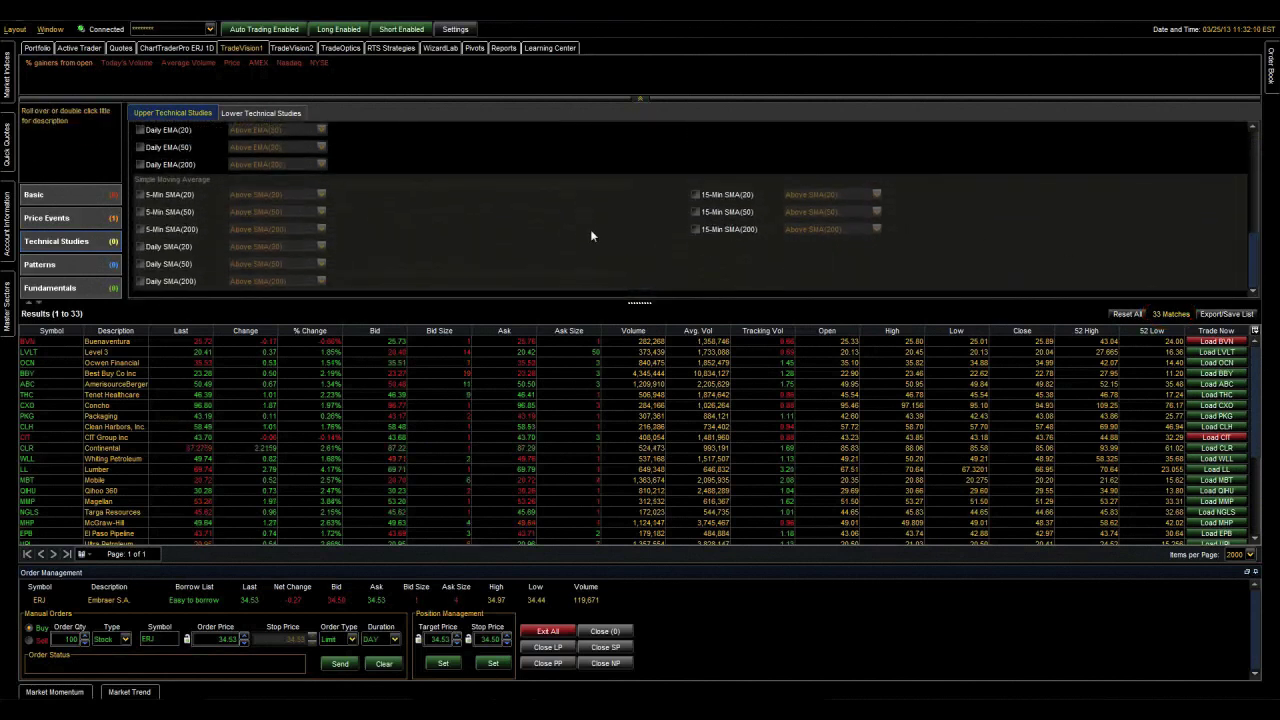
pyautogui.click(140, 194)
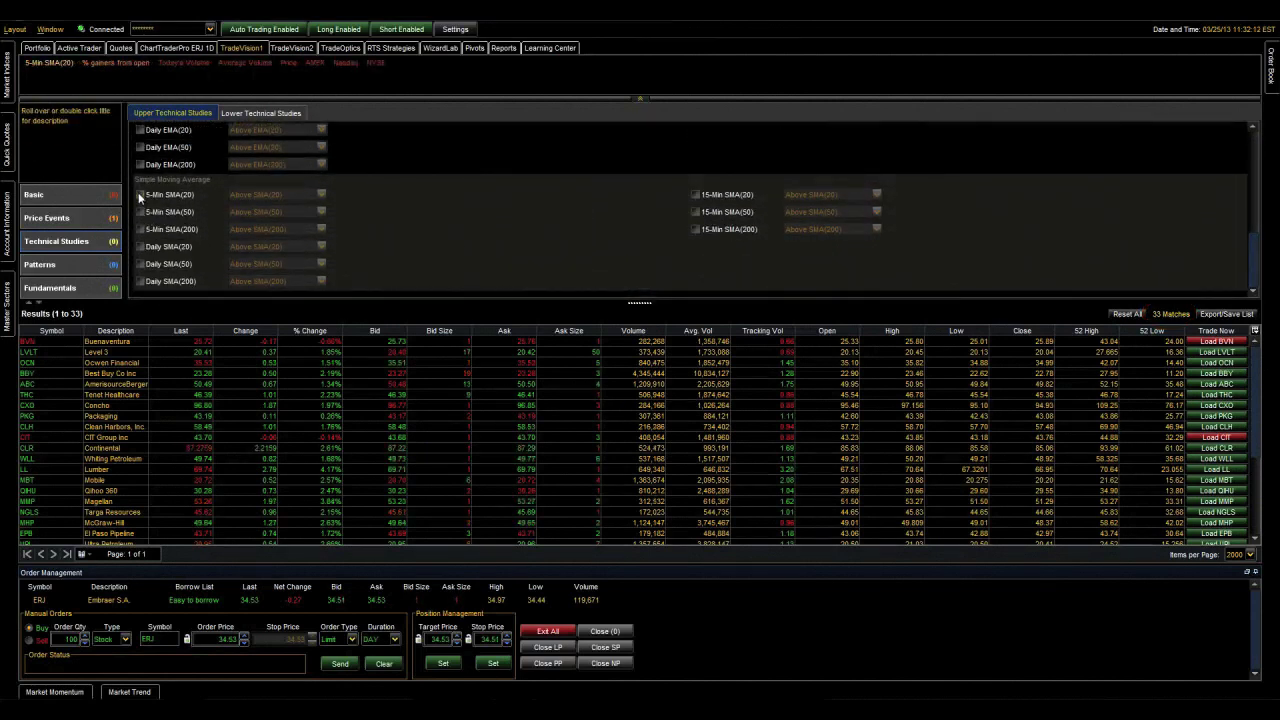
pyautogui.click(140, 246)
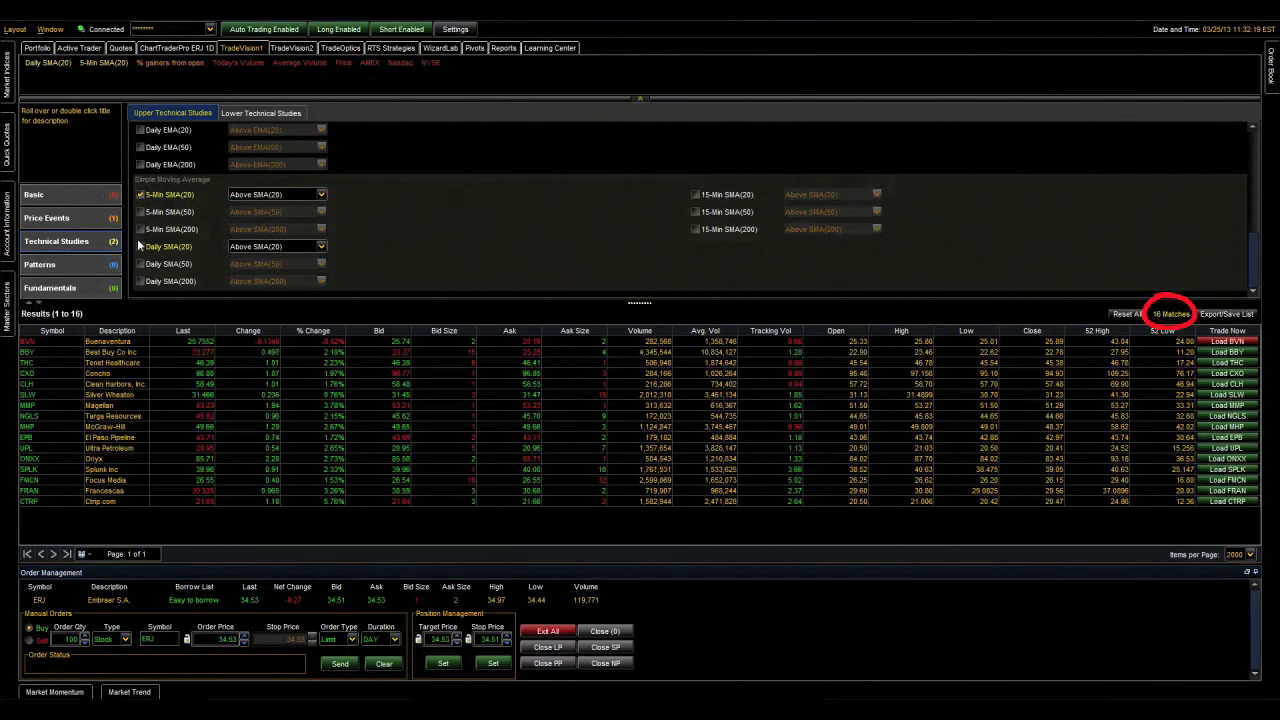
# Enable the Dividend filter in the fundamentals criteria with a minimum of 0.14708
pyautogui.click(76, 287)
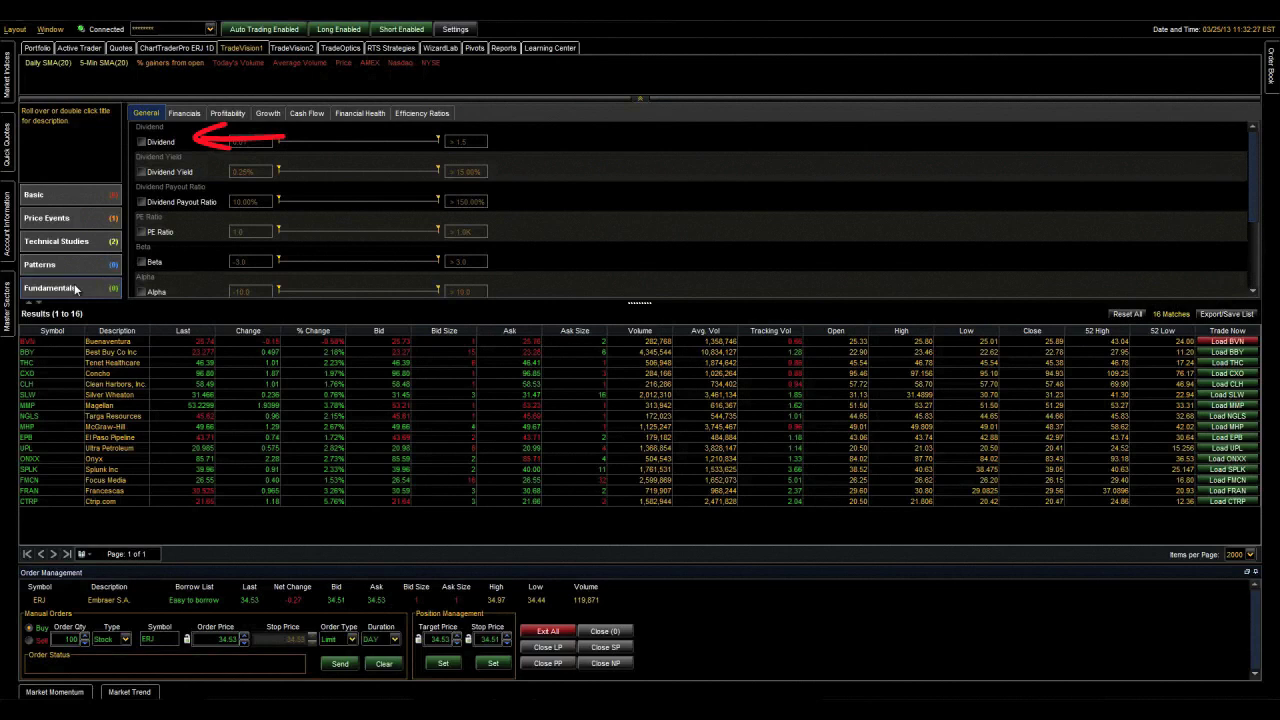
pyautogui.click(141, 142)
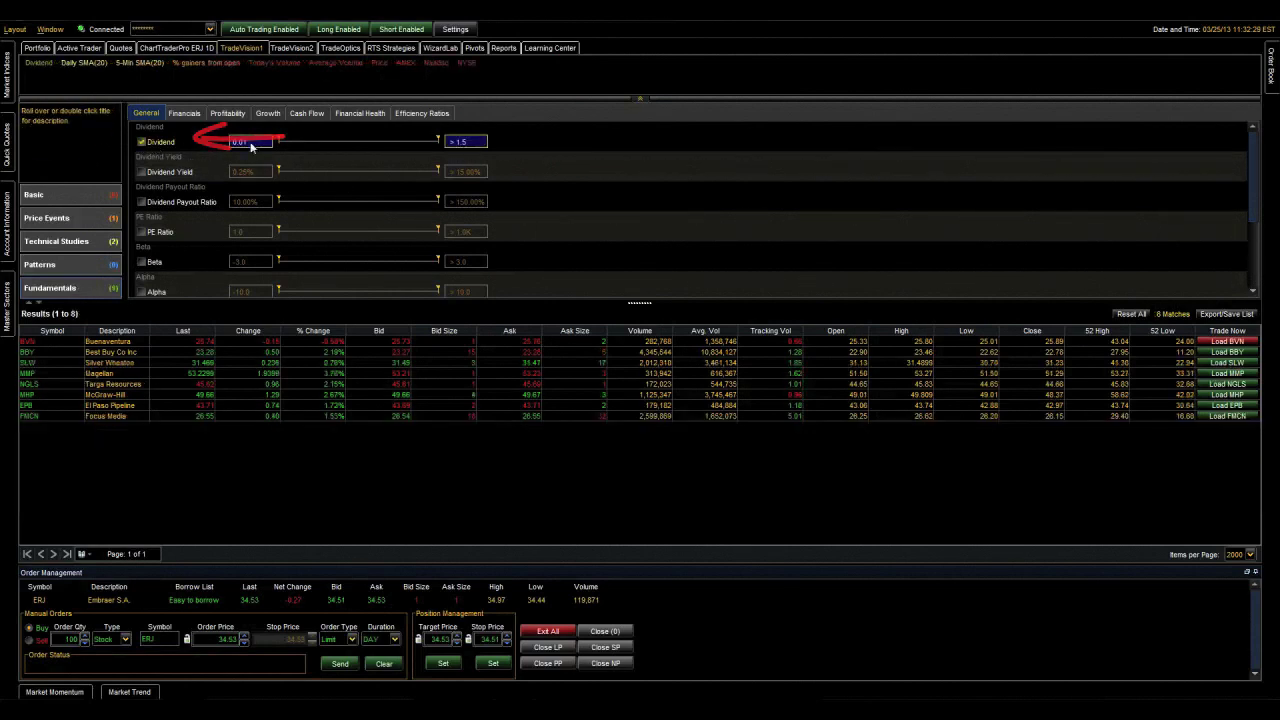
pyautogui.moveTo(278, 141); pyautogui.dragTo(294, 142)
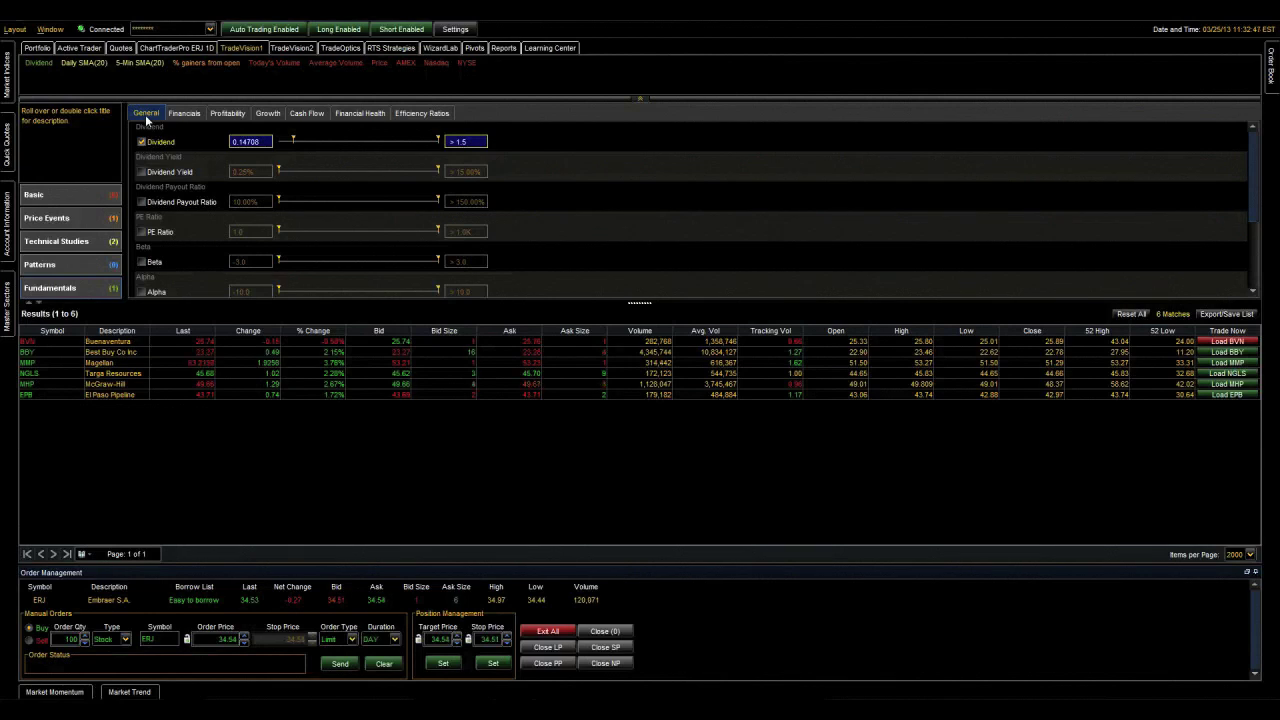
# Review the Financials, Profitability, Growth, Cash Flow, Financial Health and Efficiency Ratios criteria, and return to the General fundamentals
pyautogui.click(187, 115)
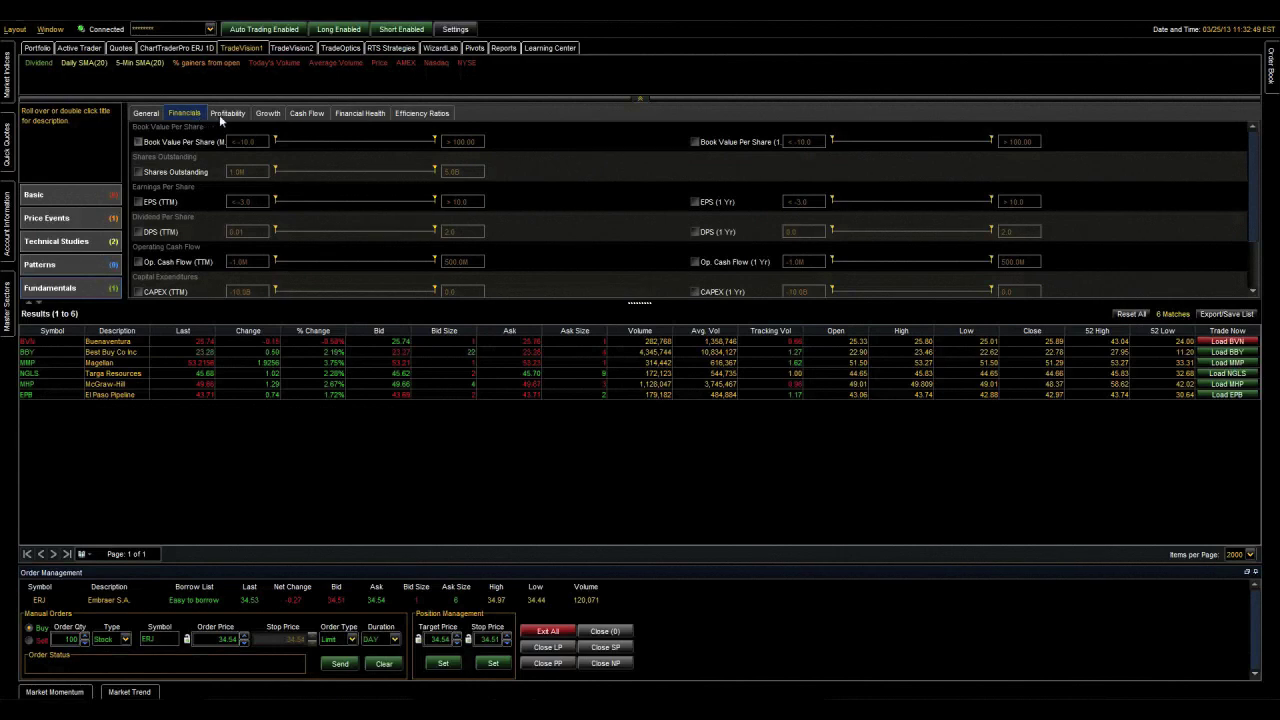
pyautogui.click(228, 118)
pyautogui.click(274, 116)
pyautogui.click(300, 116)
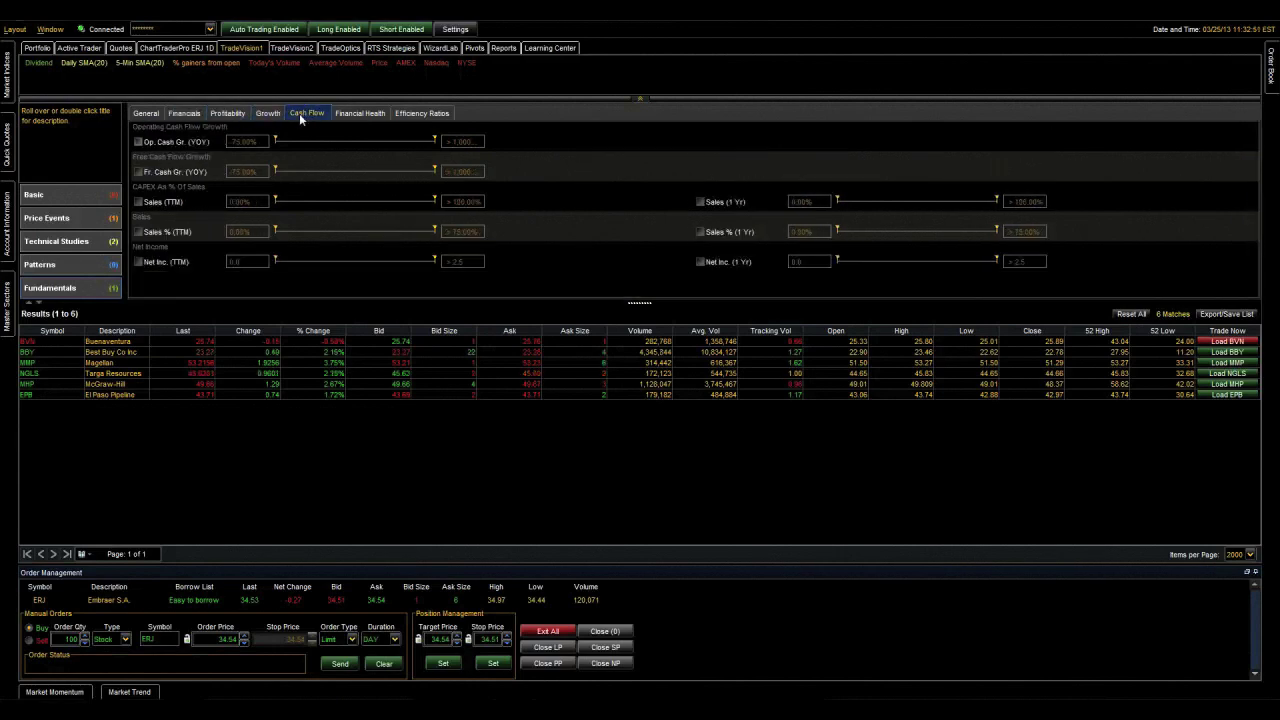
pyautogui.click(347, 116)
pyautogui.click(408, 114)
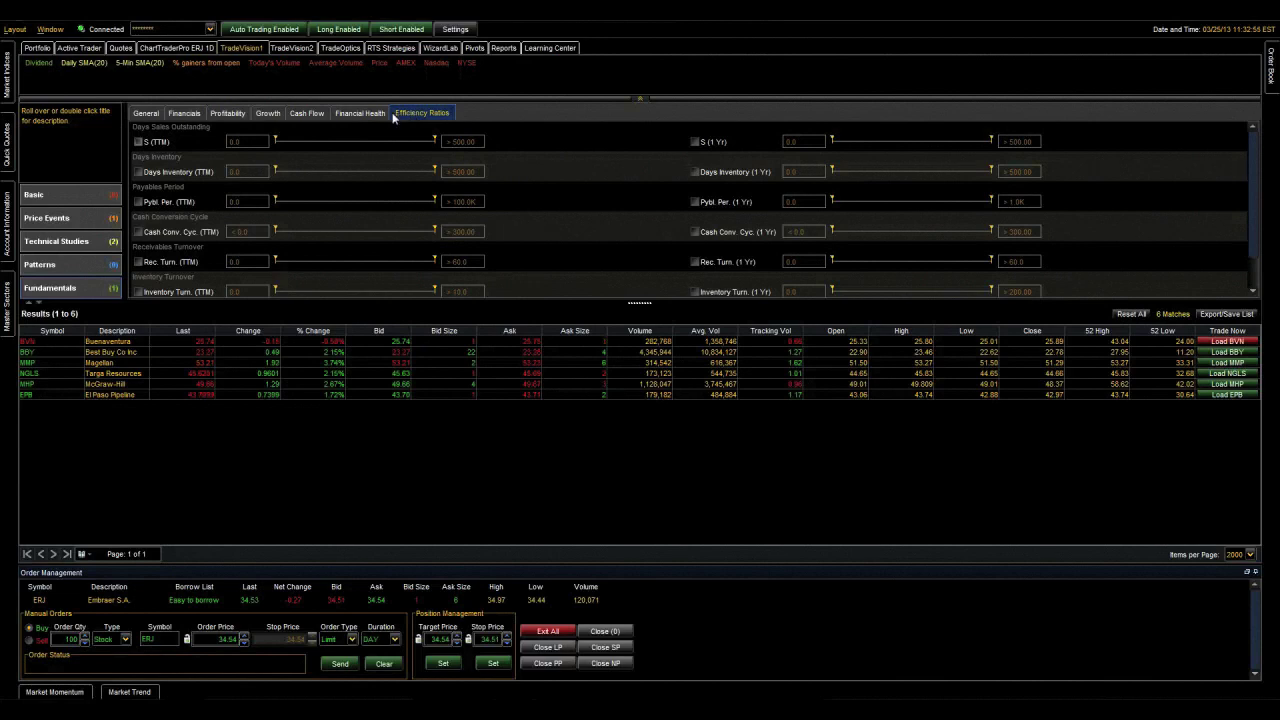
pyautogui.click(147, 114)
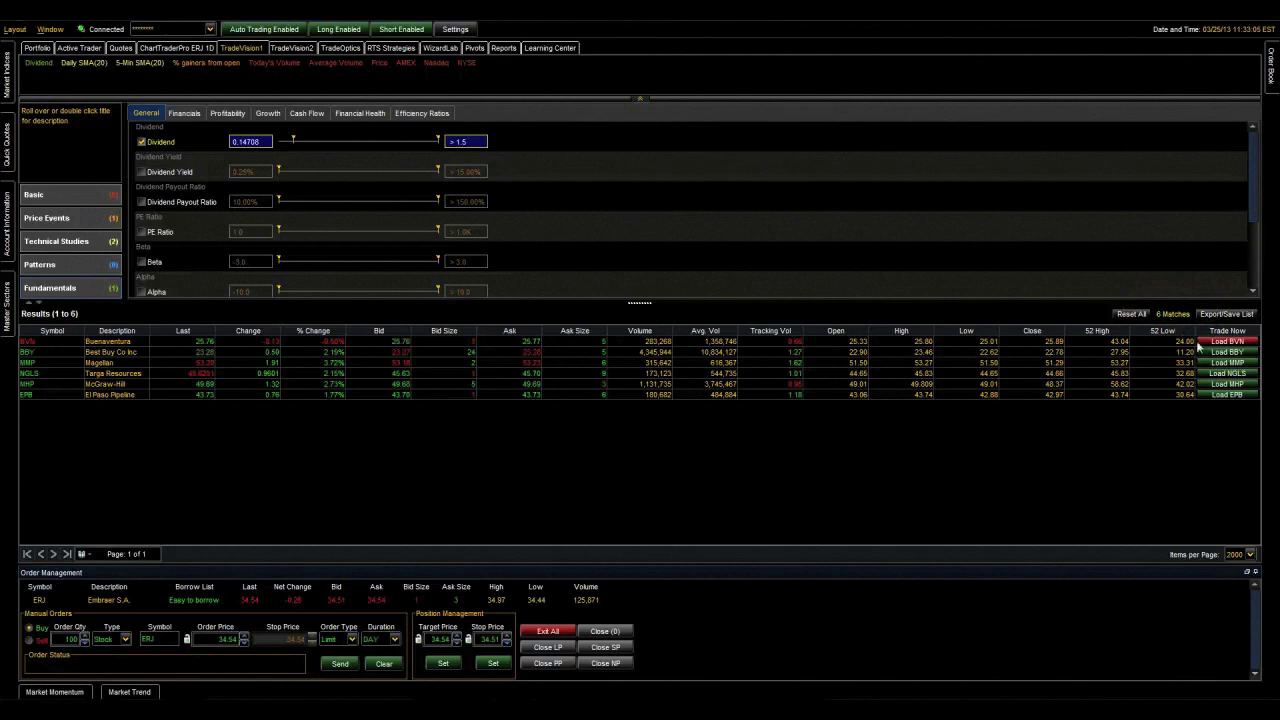
# Load BBY from the scan results into the chart and order entry
pyautogui.click(1233, 353)
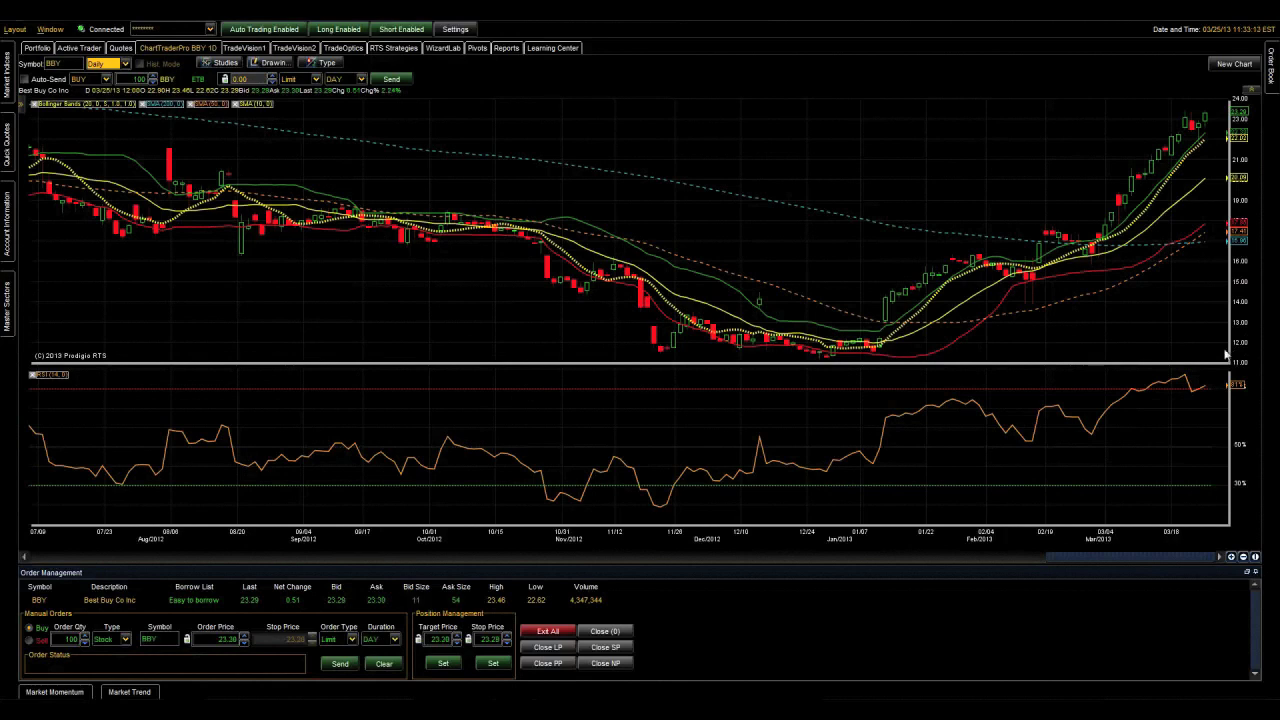
pyautogui.scroll(-5, 751, 289)
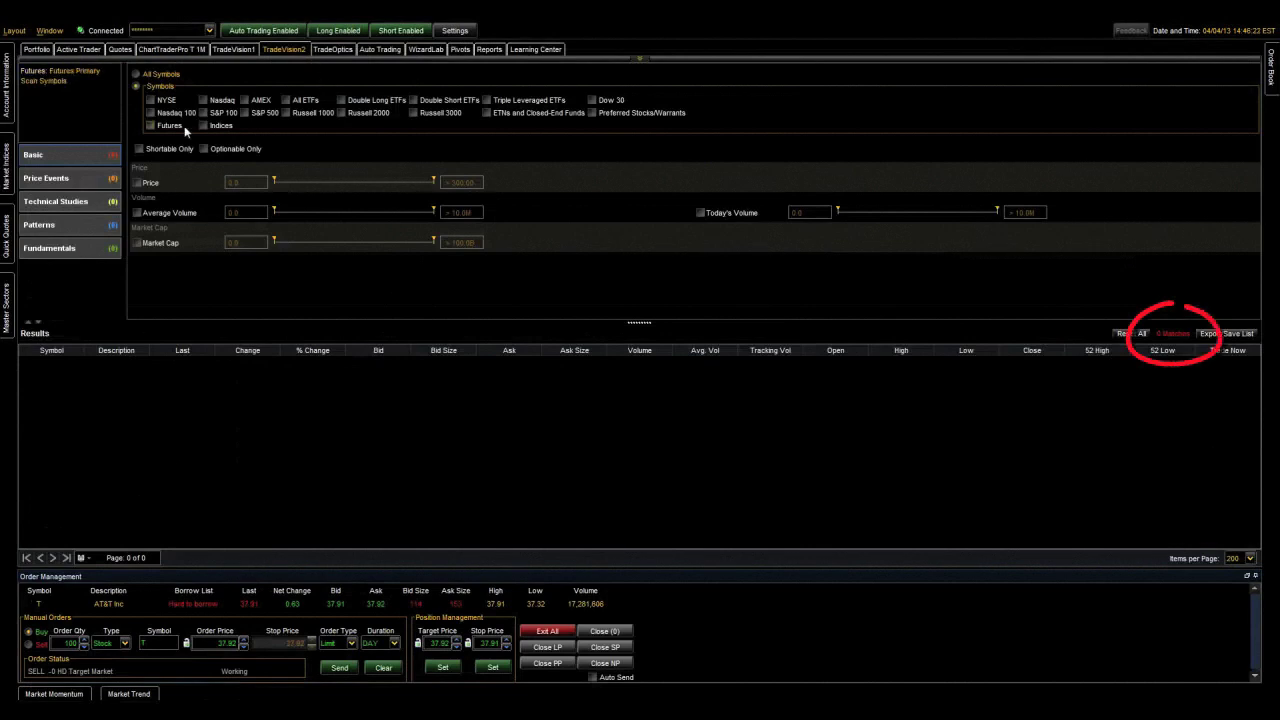
# Include NYSE, Nasdaq and AMEX symbols in the TradeVision2 scan and enable its Price filter
pyautogui.click(150, 101)
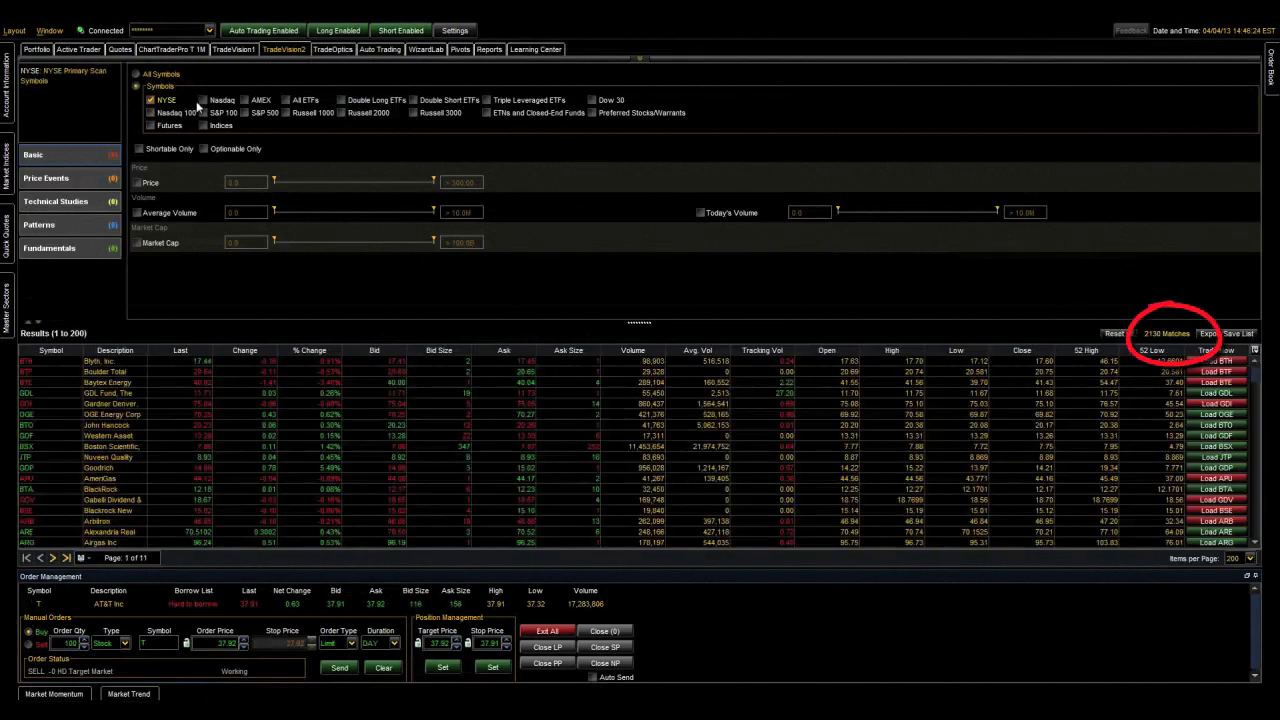
pyautogui.click(202, 100)
pyautogui.click(244, 100)
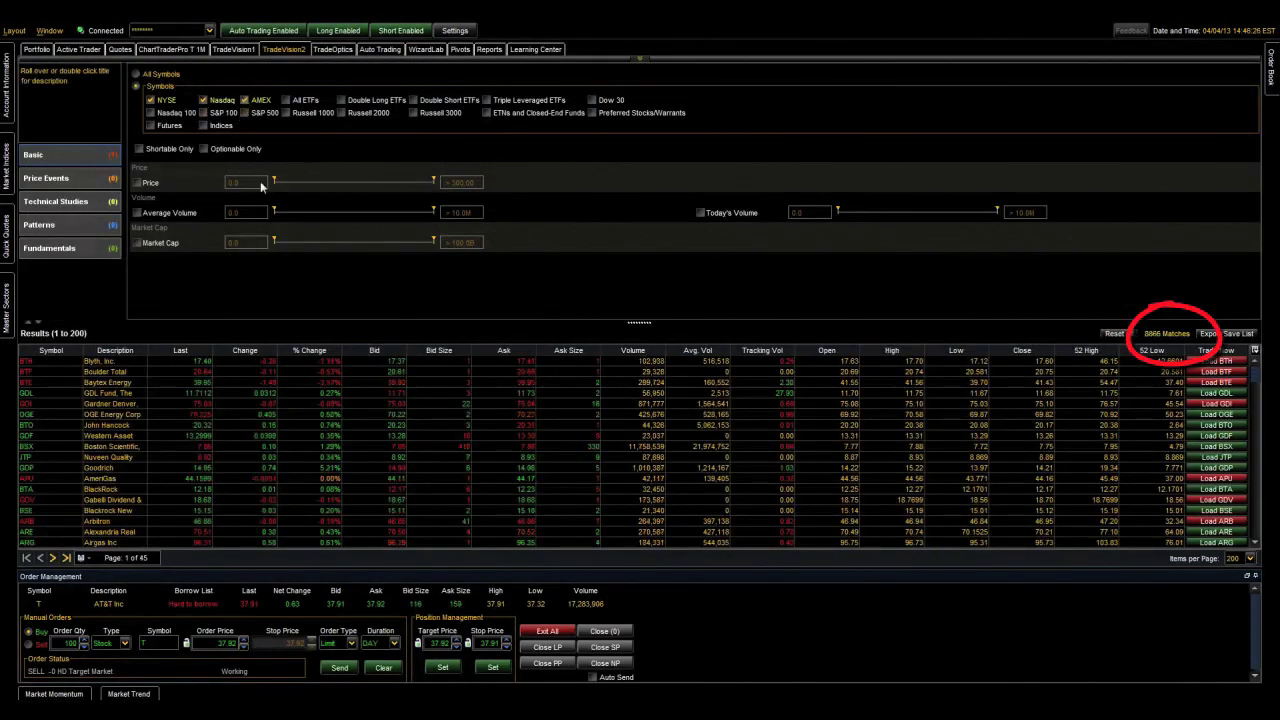
pyautogui.click(143, 184)
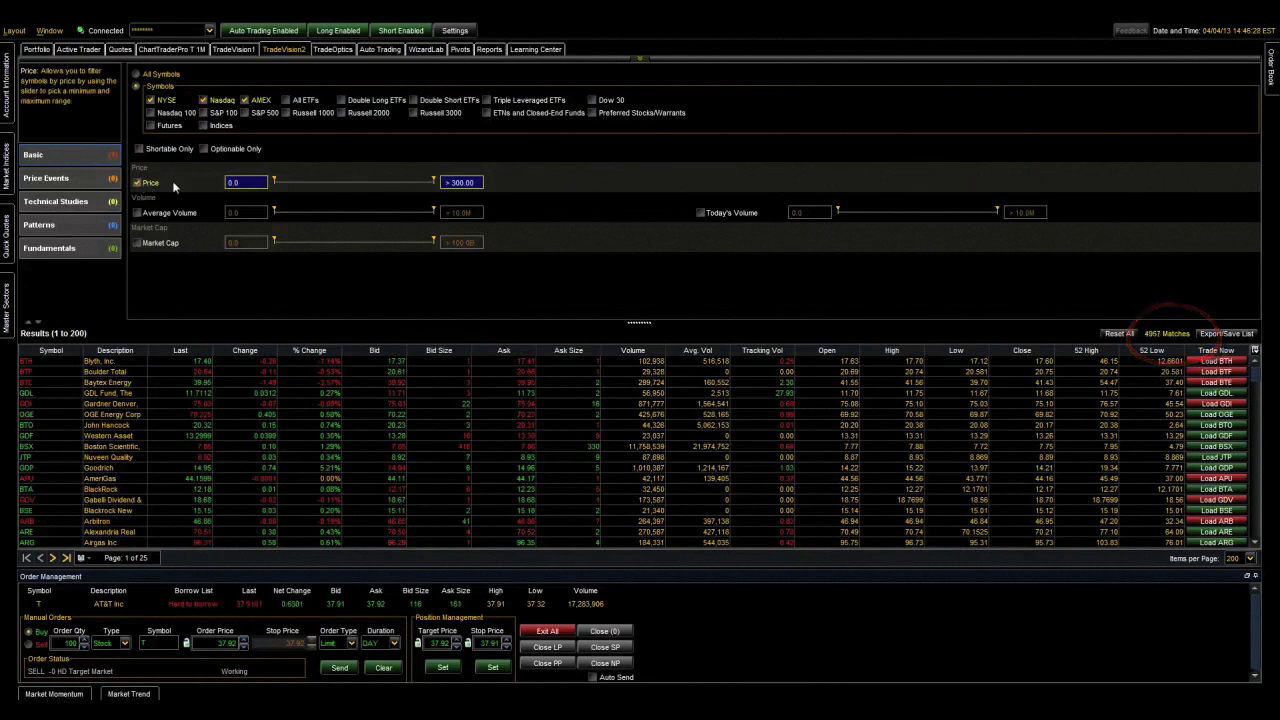
# Enable the Average Volume filter with a minimum of 330.0K and the Today's Volume filter with a minimum of 170.0K
pyautogui.click(137, 213)
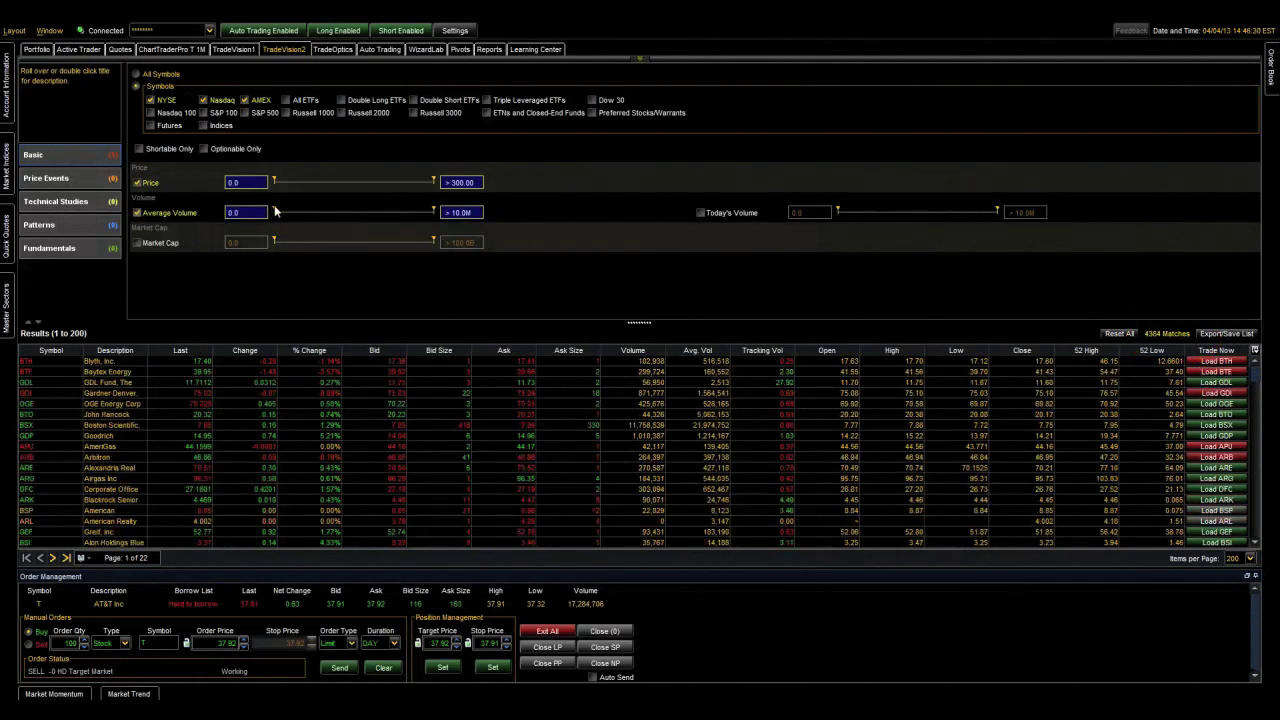
pyautogui.moveTo(276, 211); pyautogui.dragTo(282, 212)
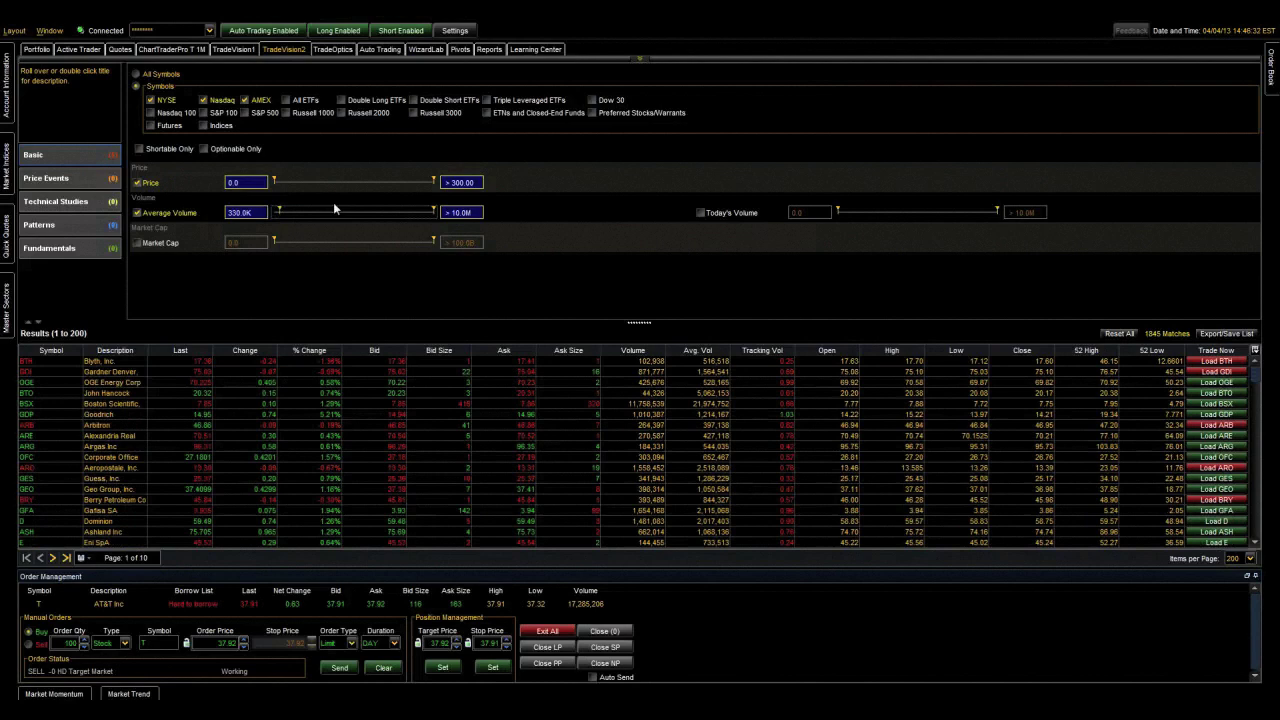
pyautogui.click(700, 213)
pyautogui.moveTo(838, 212); pyautogui.dragTo(842, 212)
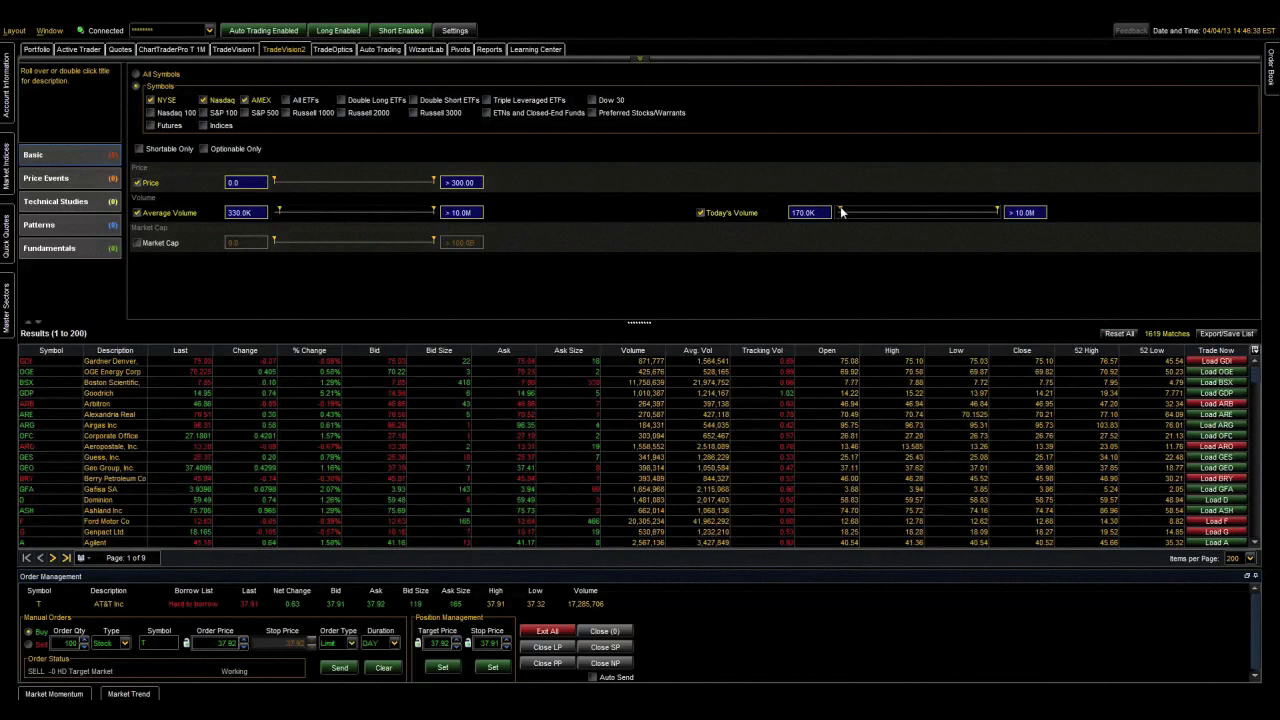
# Add the Daily SMA(20), SMA(50) and SMA(200) studies, each with price above its simple moving average
pyautogui.click(74, 204)
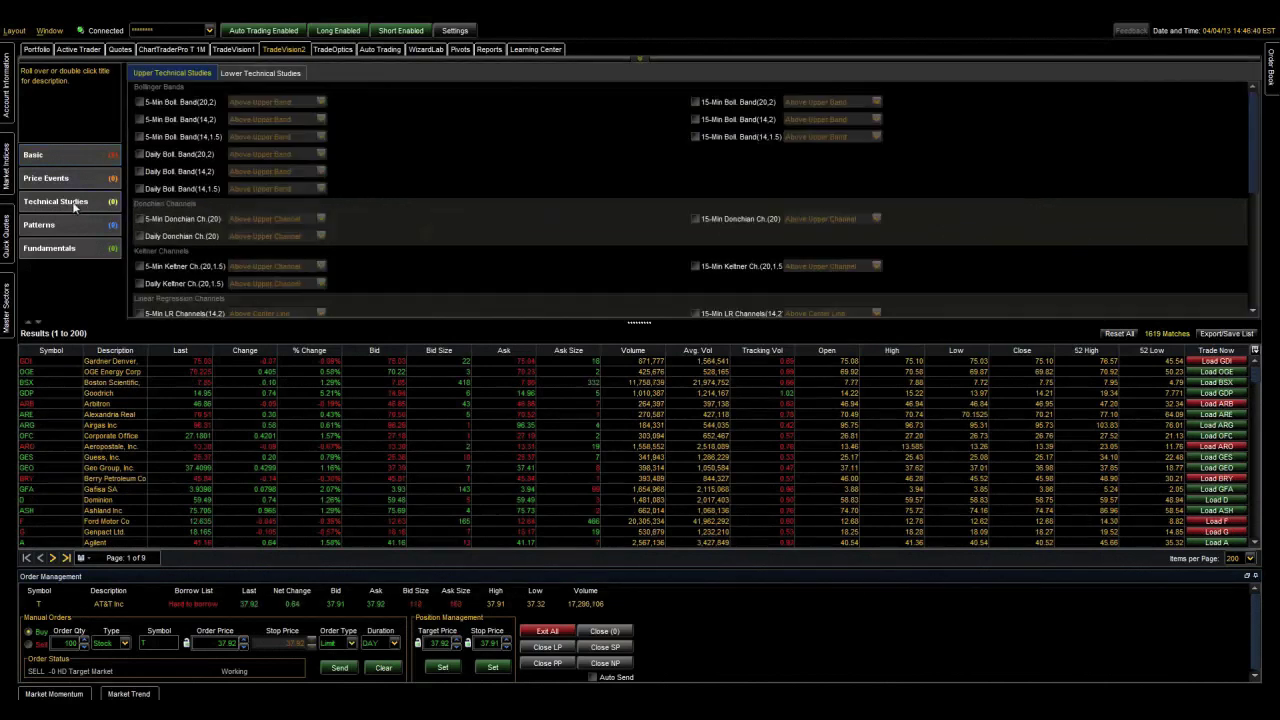
pyautogui.scroll(-5, 1245, 163)
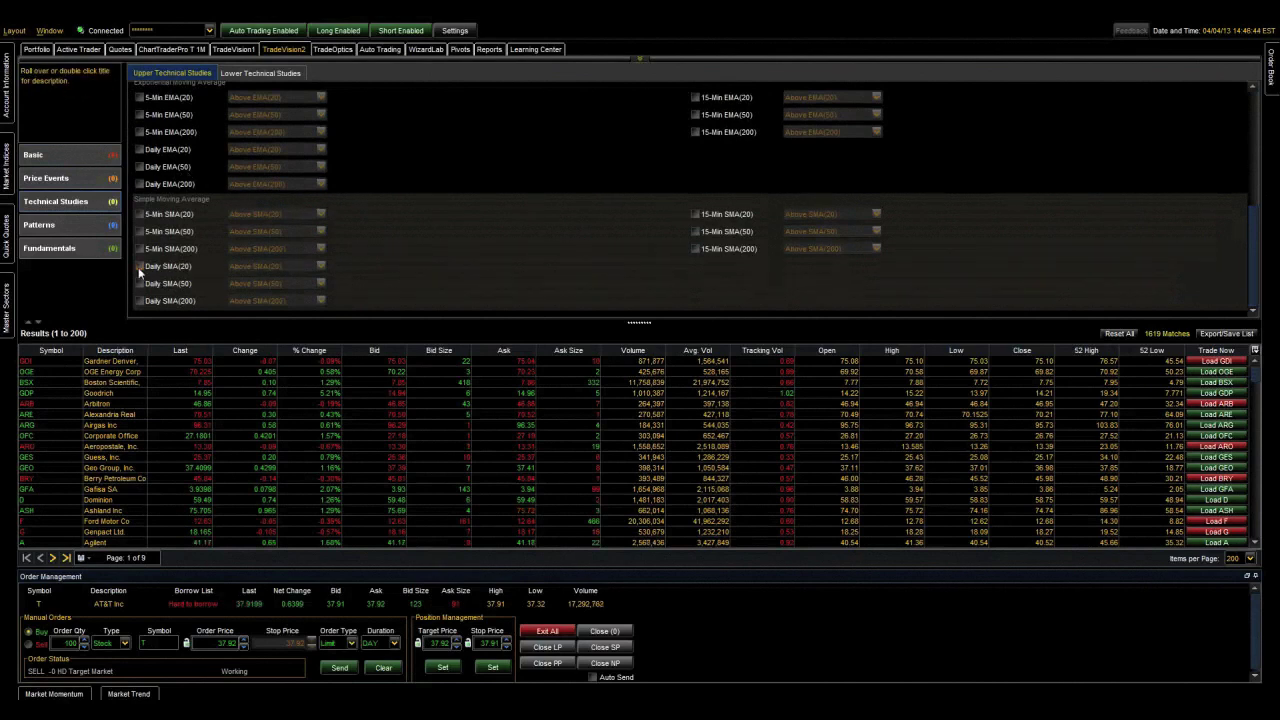
pyautogui.click(140, 266)
pyautogui.click(139, 284)
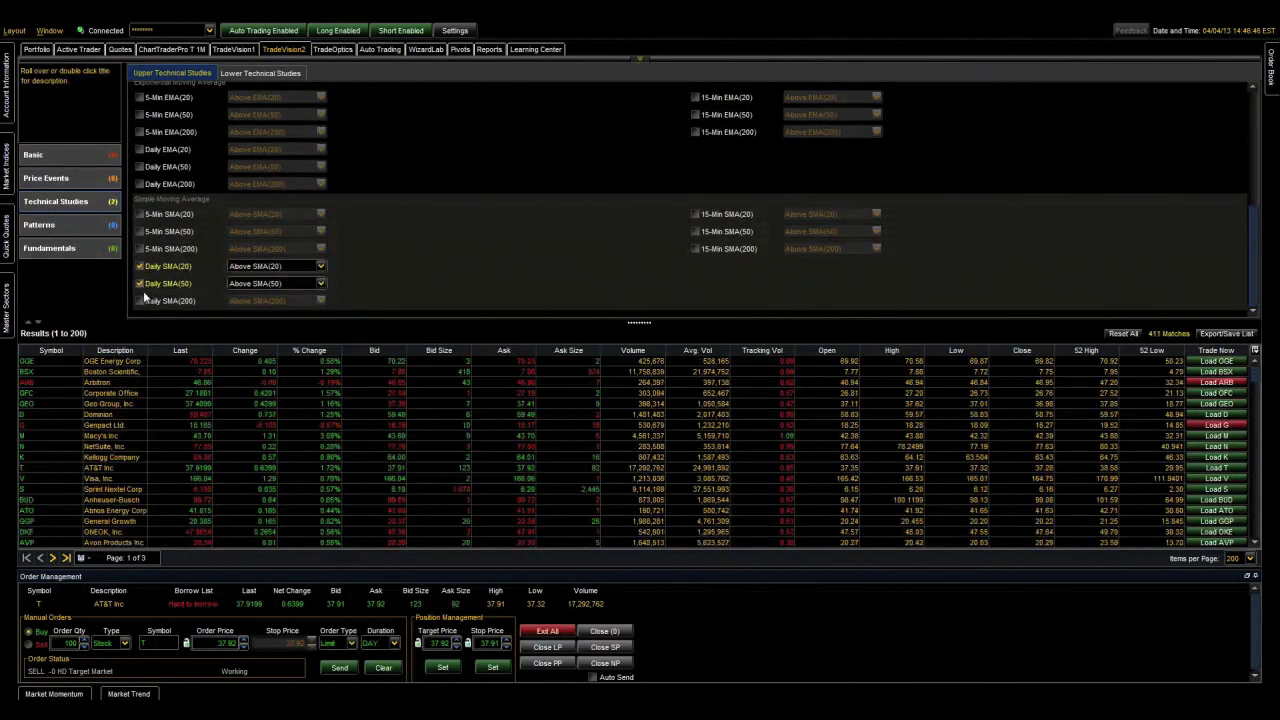
pyautogui.click(139, 301)
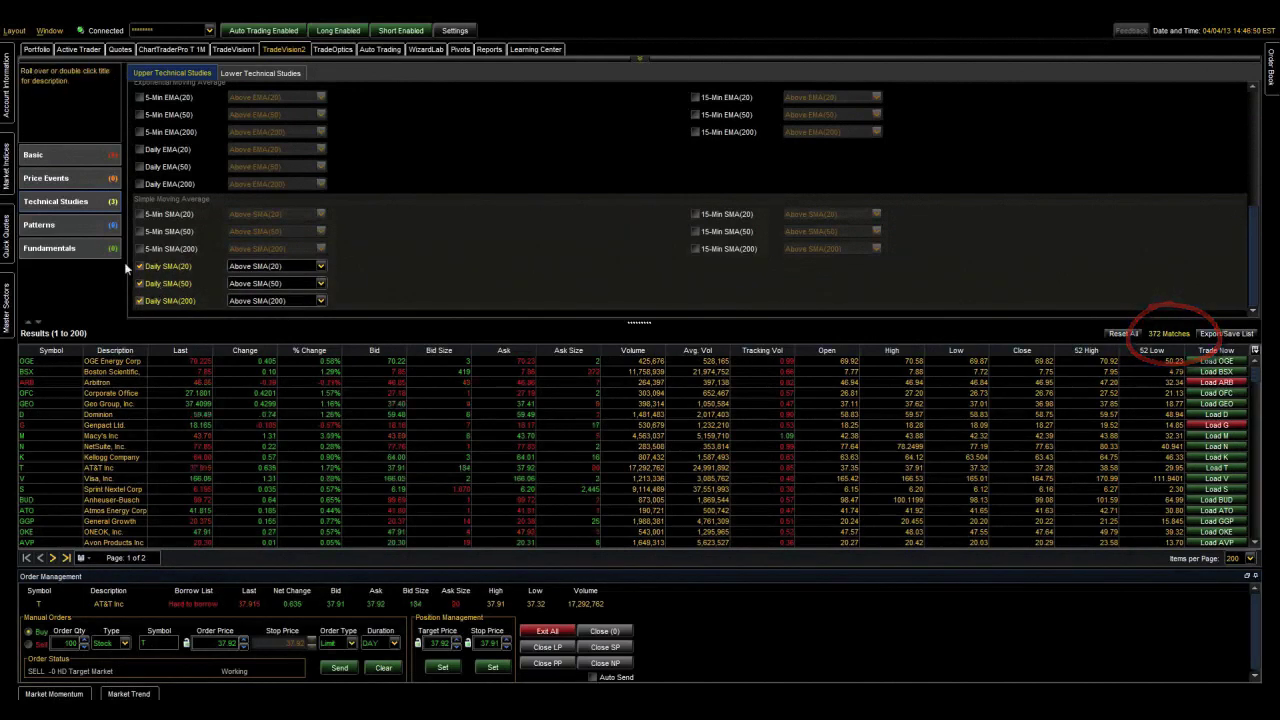
# Enable the one-year earnings per share filter, EPS (1 Yr), with a minimum of 0.029
pyautogui.click(50, 248)
pyautogui.click(188, 75)
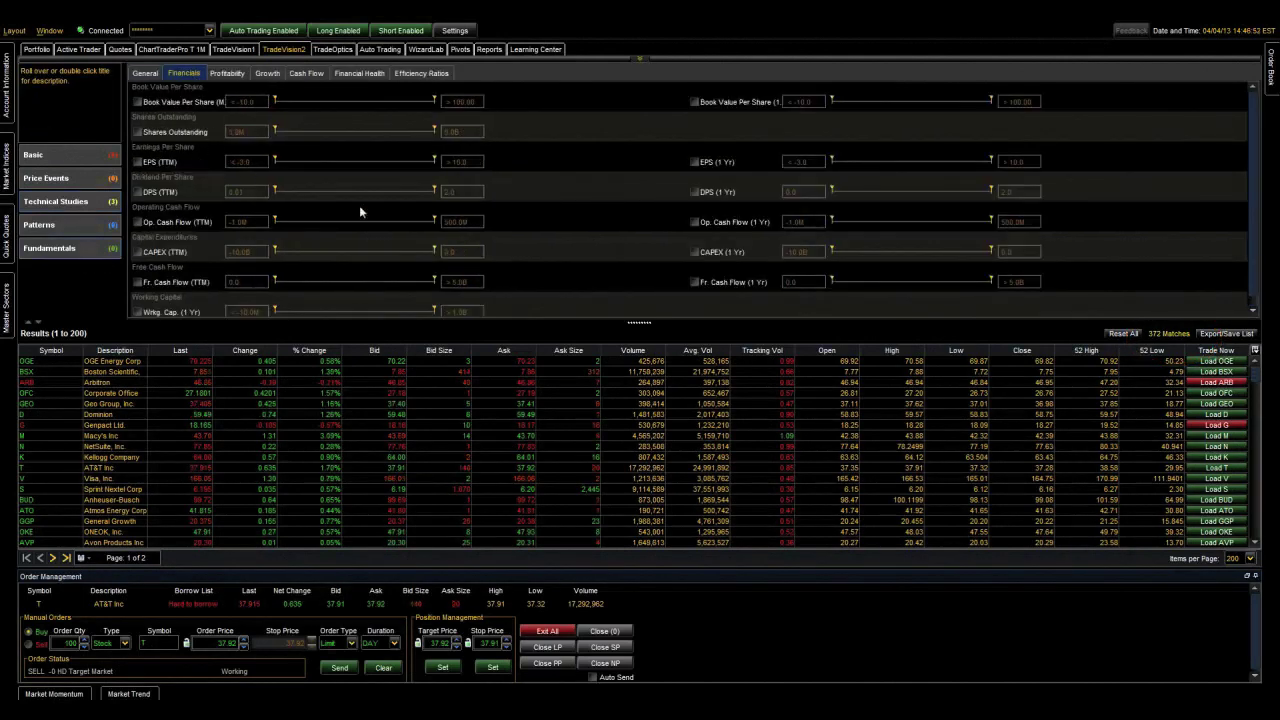
pyautogui.click(694, 161)
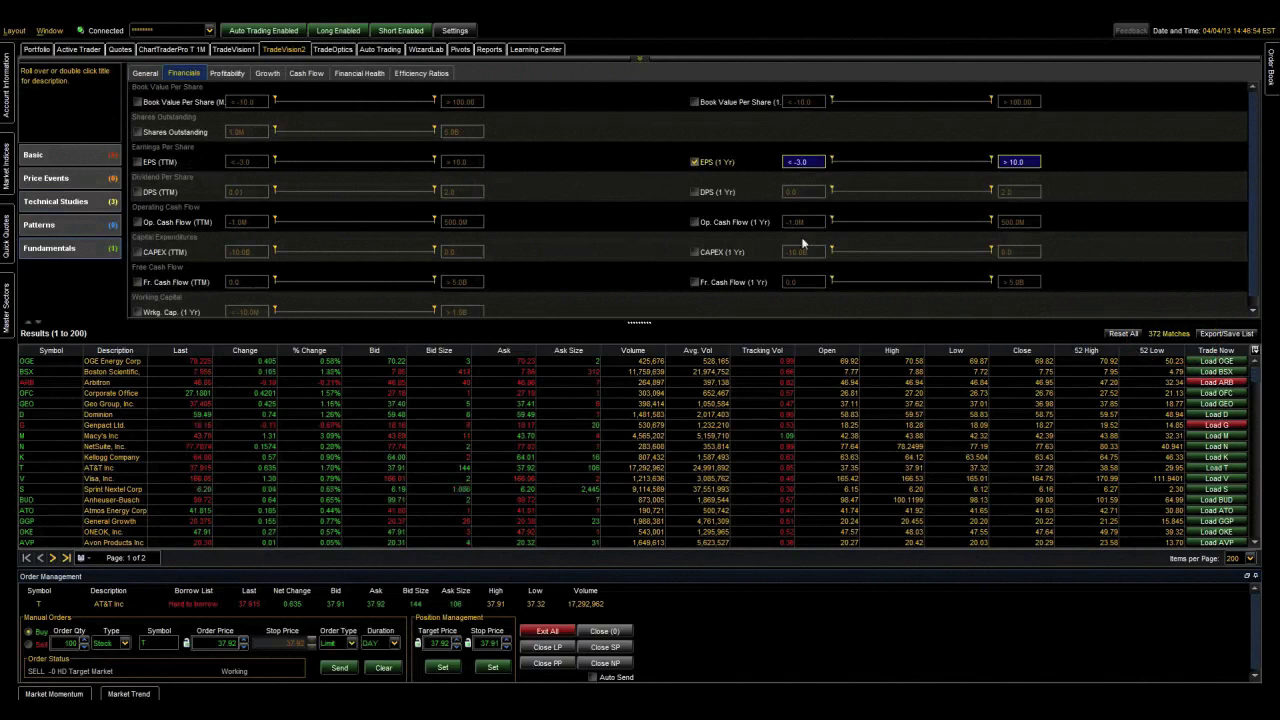
pyautogui.moveTo(833, 161); pyautogui.dragTo(872, 163)
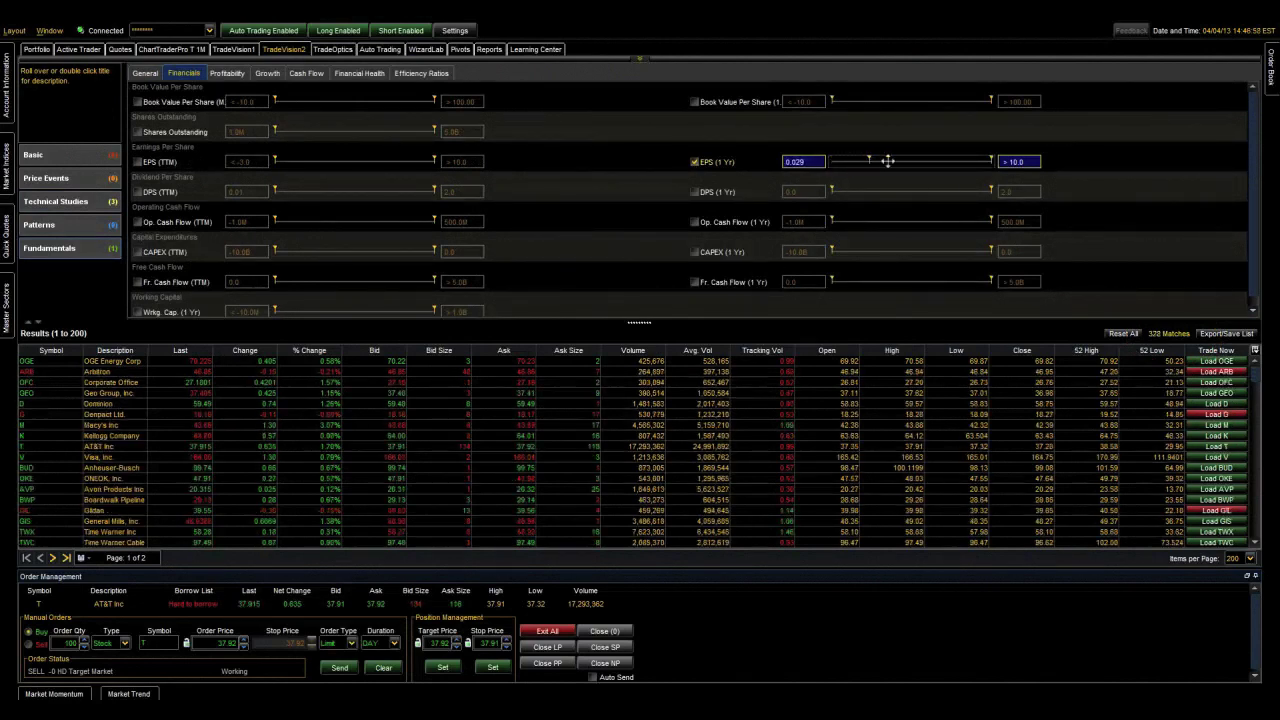
# Add the Daily Swing Low multi-bar pattern to the scan
pyautogui.click(40, 225)
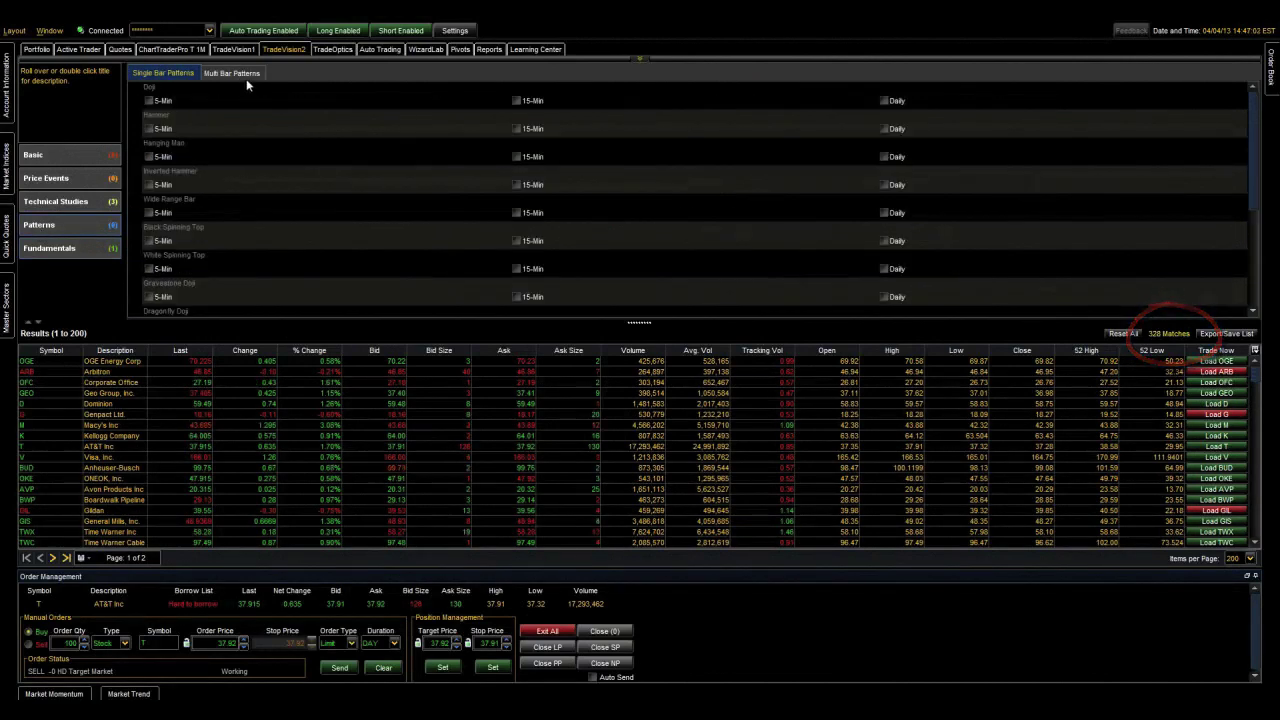
pyautogui.click(246, 76)
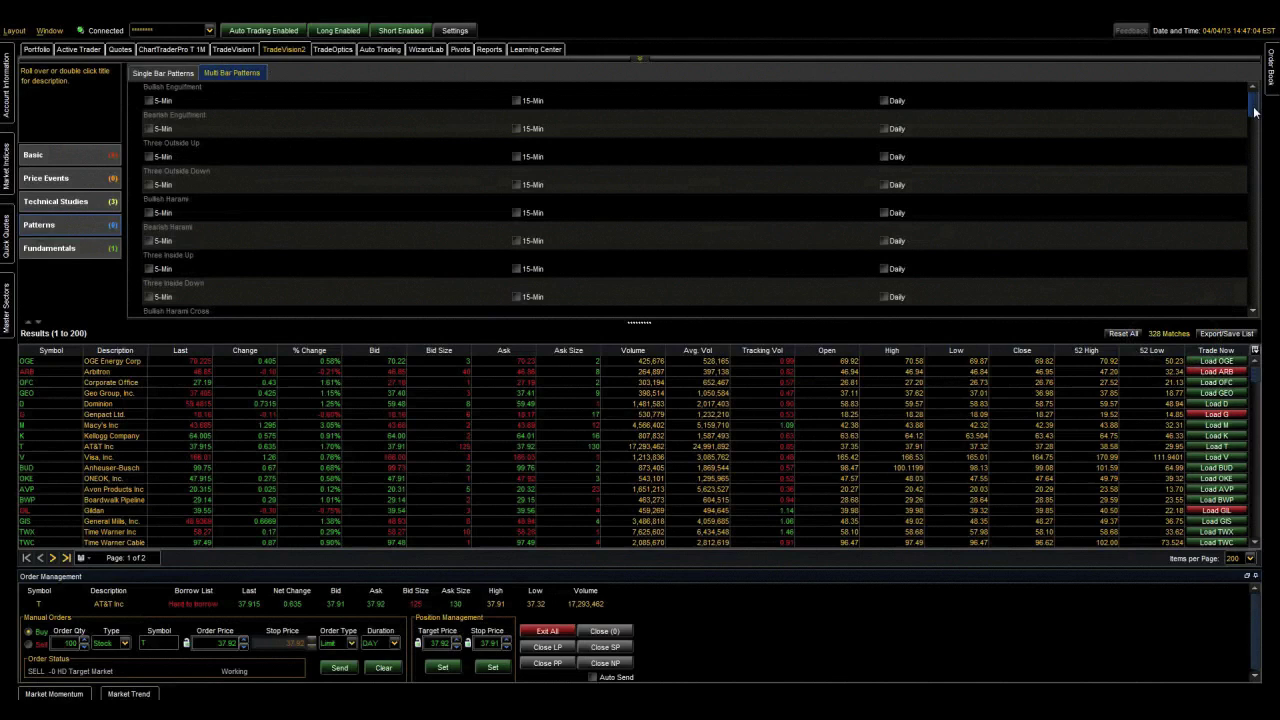
pyautogui.moveTo(1256, 100); pyautogui.dragTo(1249, 213)
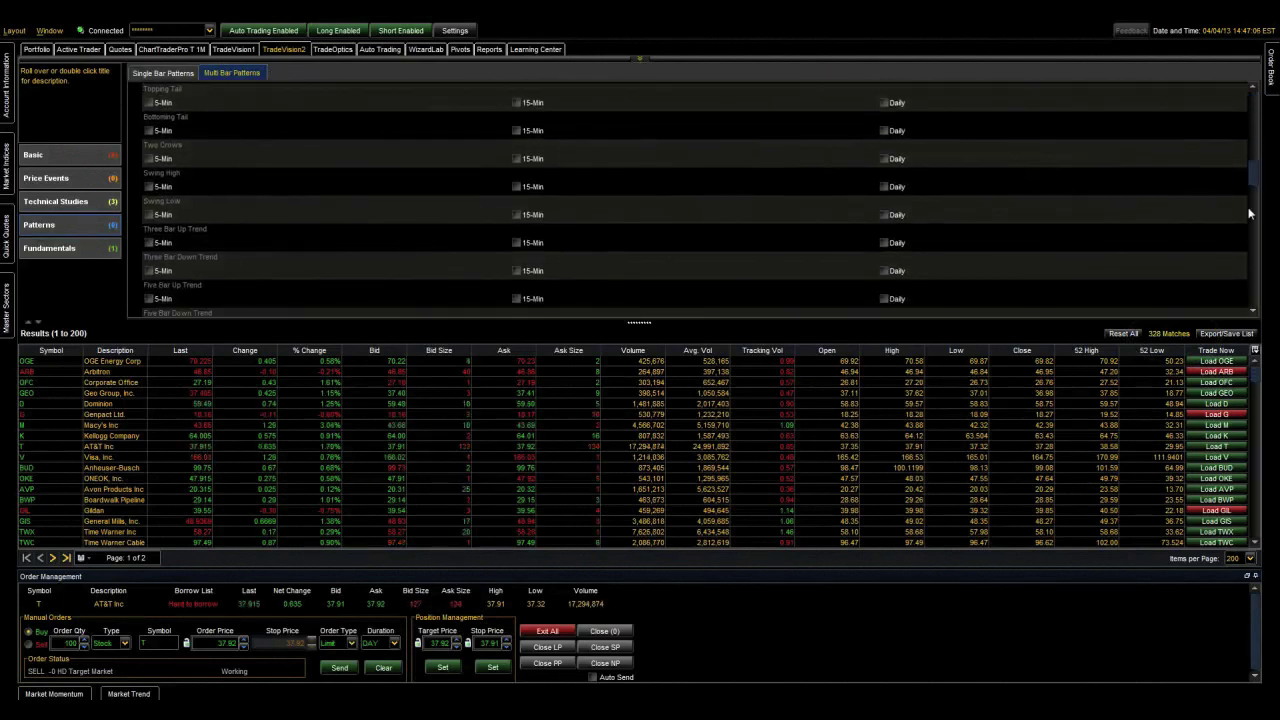
pyautogui.click(884, 216)
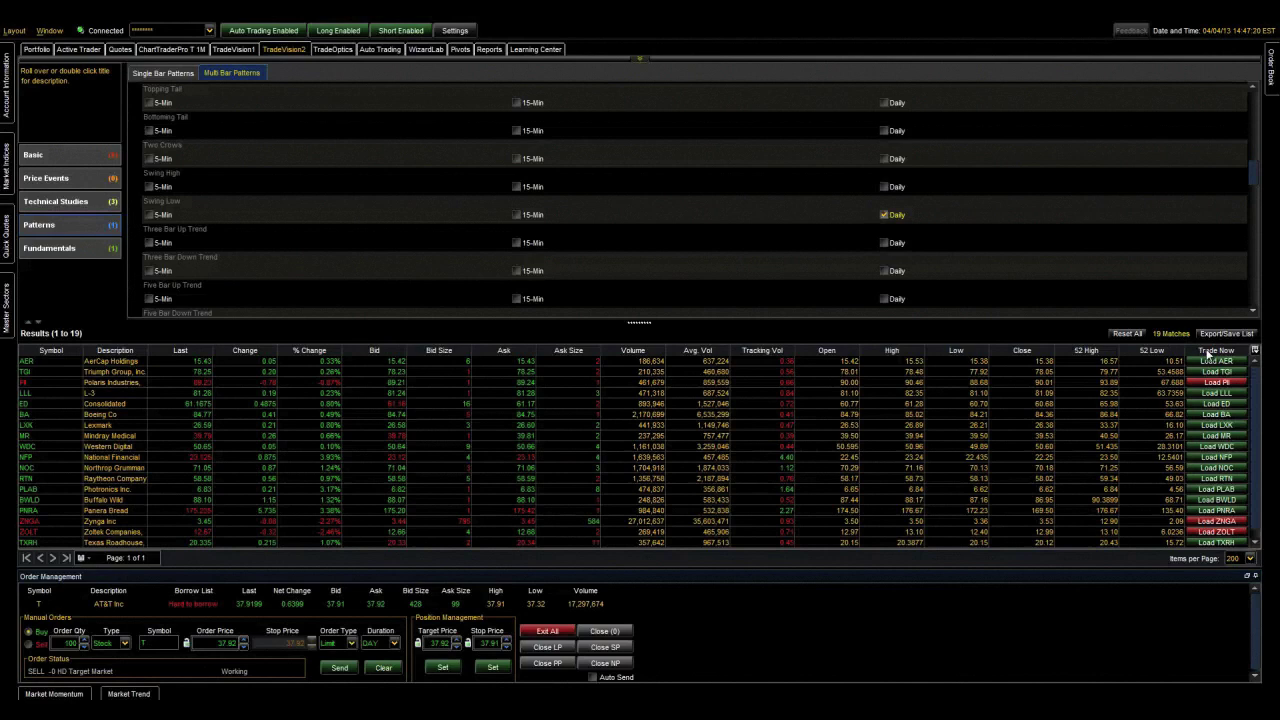
# Reorder the results columns to Symbol, Volume, Last, % Change, Trade Now, Description, Change, and load LLL for trading
pyautogui.moveTo(1216, 351); pyautogui.dragTo(330, 368)
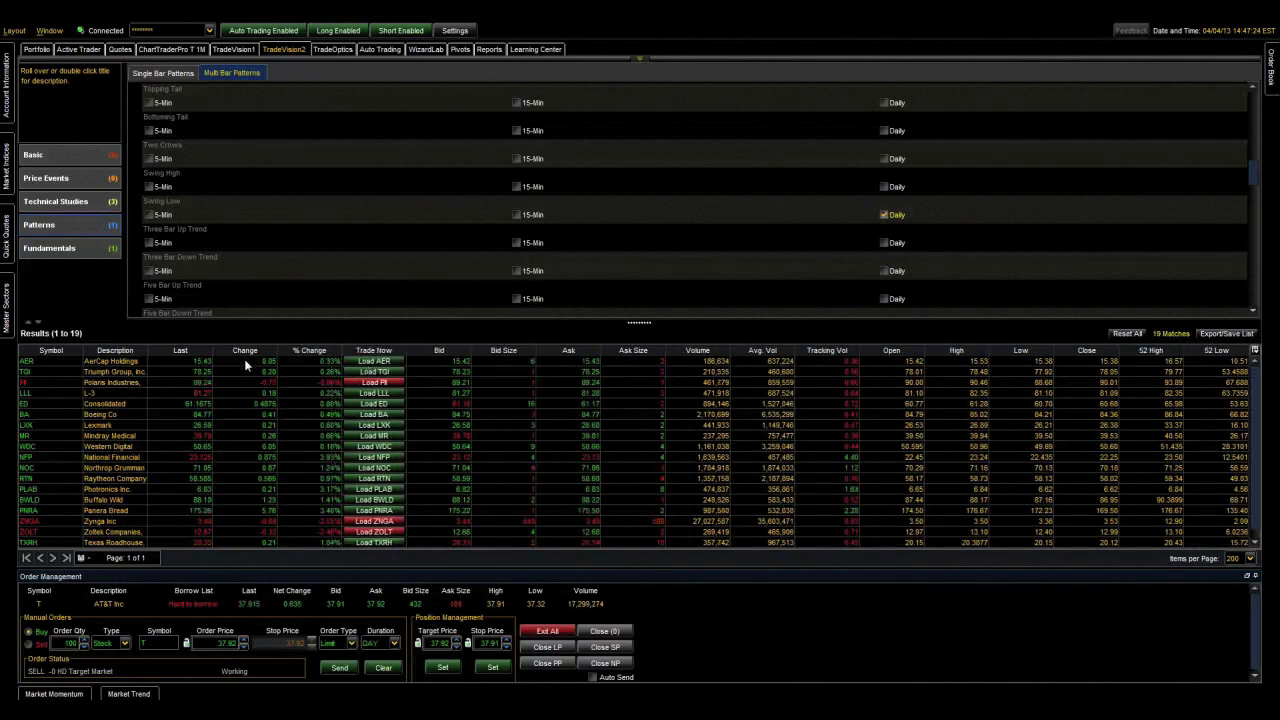
pyautogui.moveTo(237, 351); pyautogui.dragTo(422, 355)
pyautogui.moveTo(661, 355); pyautogui.dragTo(355, 358)
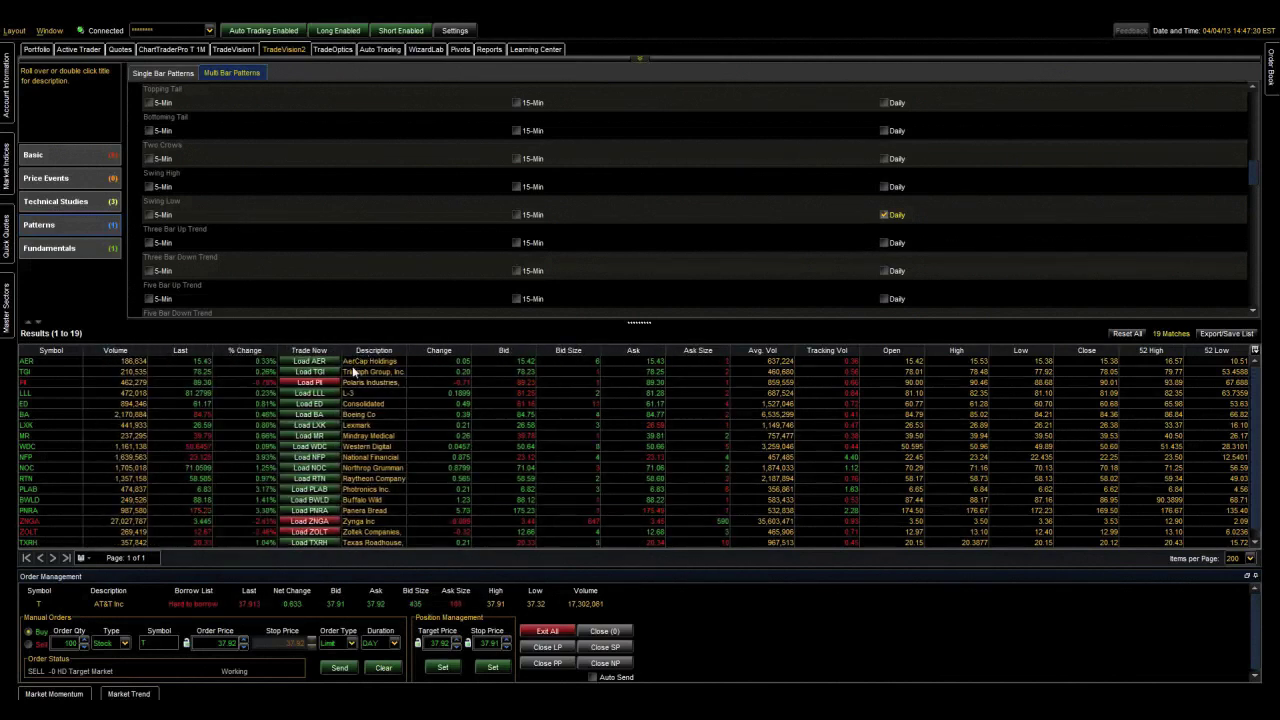
pyautogui.click(310, 393)
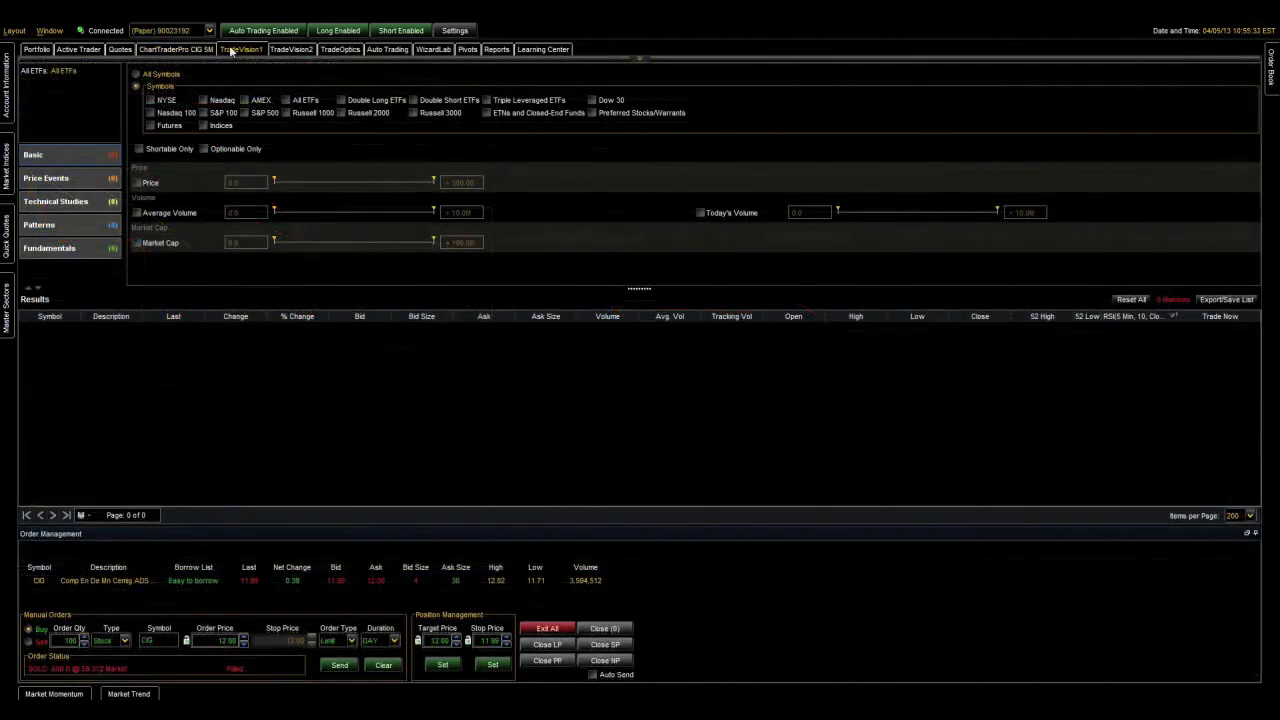
# Include NYSE, Nasdaq, AMEX, Russell 1000, 2000 and 3000, S&P 500, S&P 100 and Nasdaq 100 symbols in the TradeVision1 scan
pyautogui.click(152, 101)
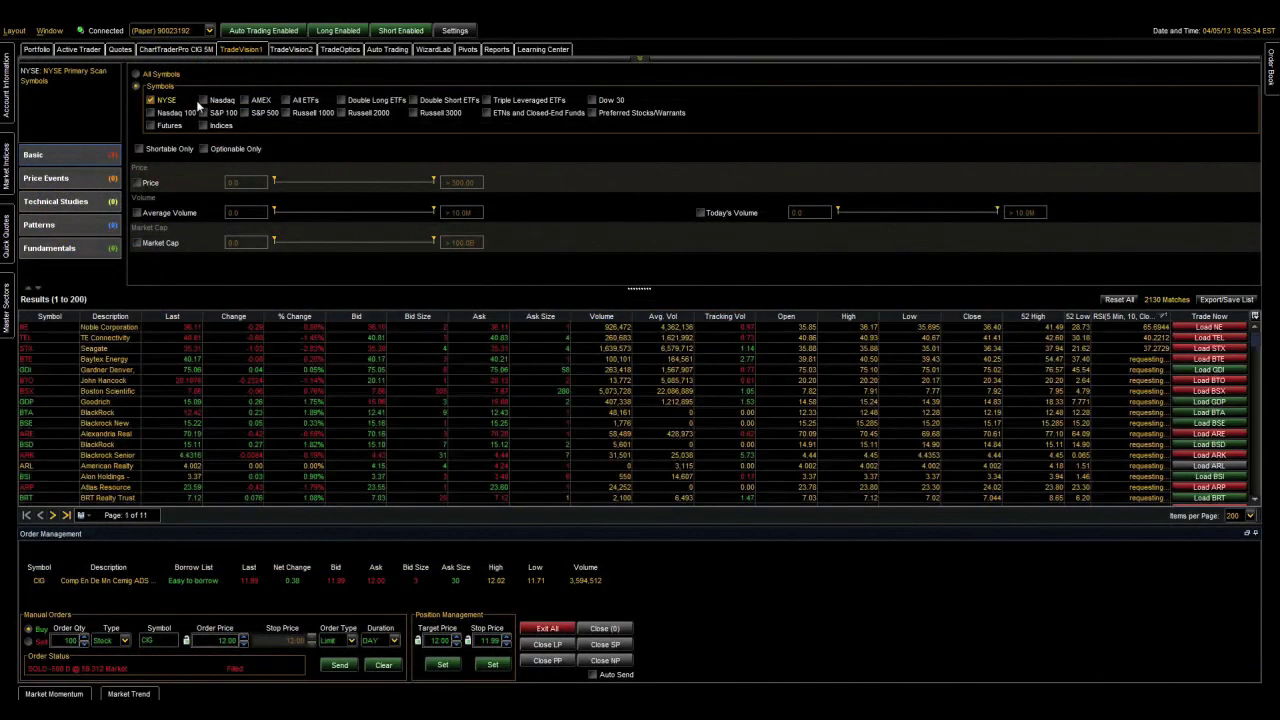
pyautogui.click(203, 100)
pyautogui.click(244, 100)
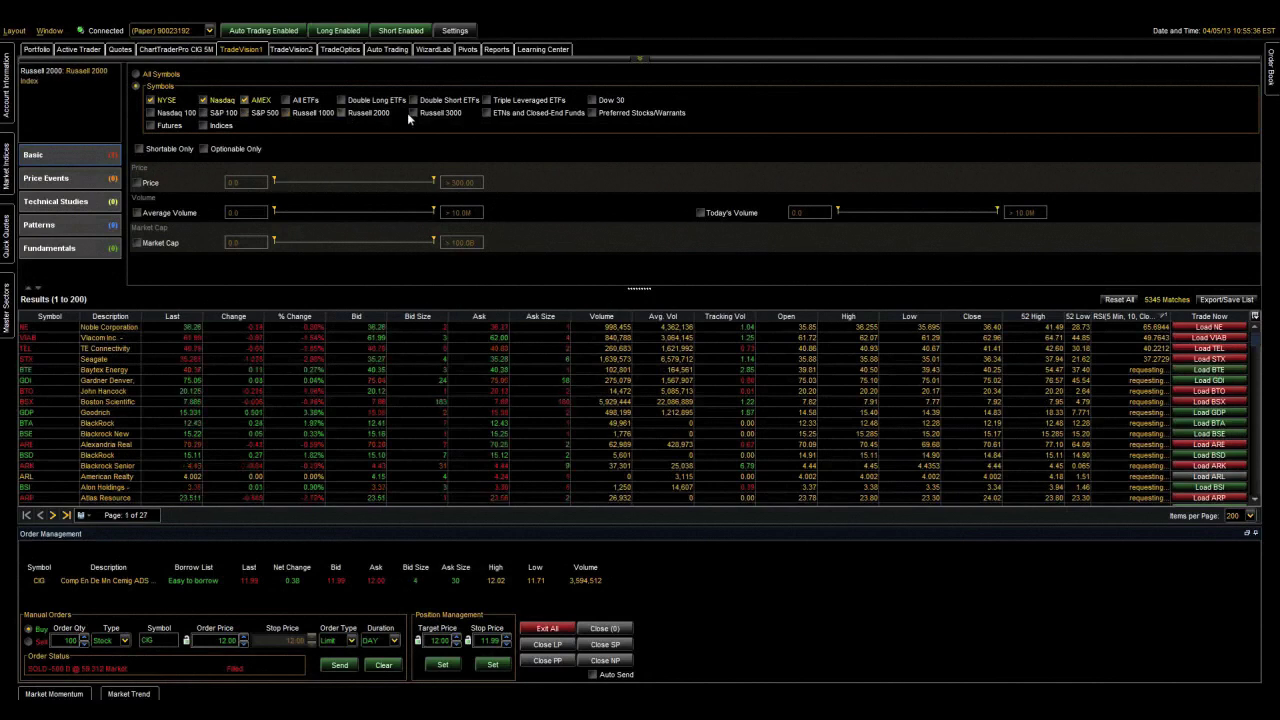
pyautogui.click(342, 113)
pyautogui.click(287, 113)
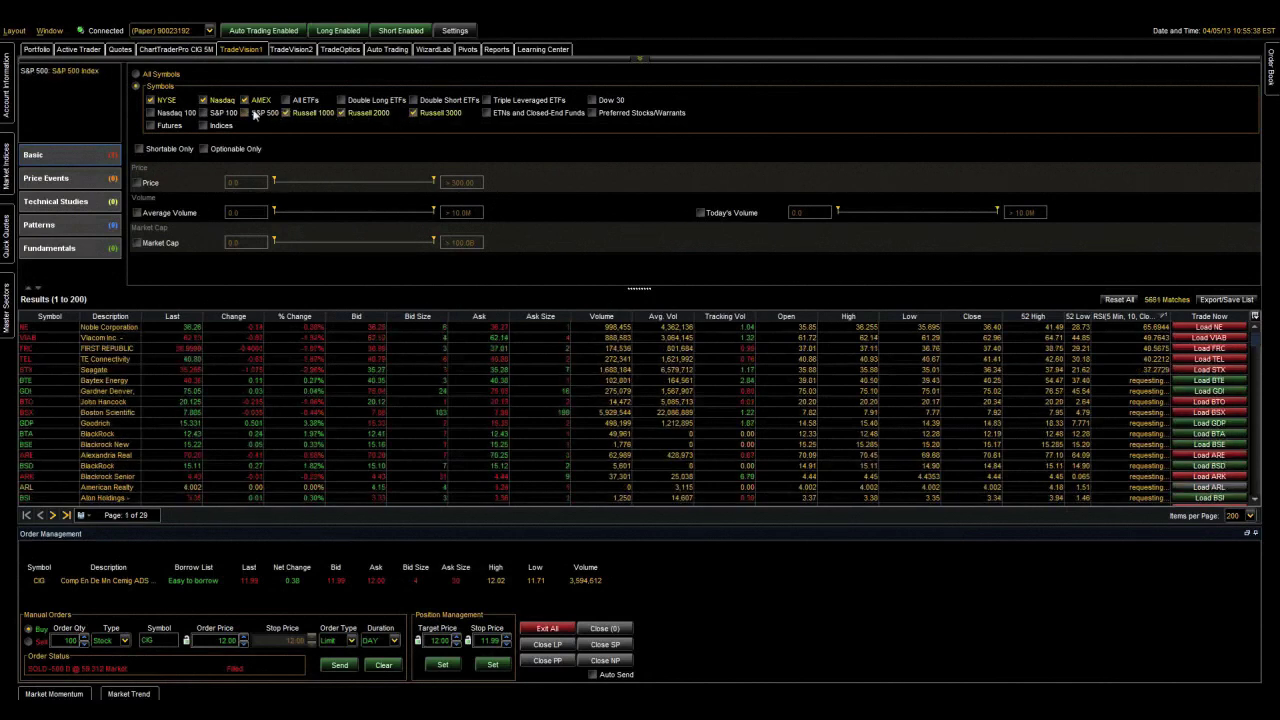
pyautogui.click(245, 113)
pyautogui.click(151, 113)
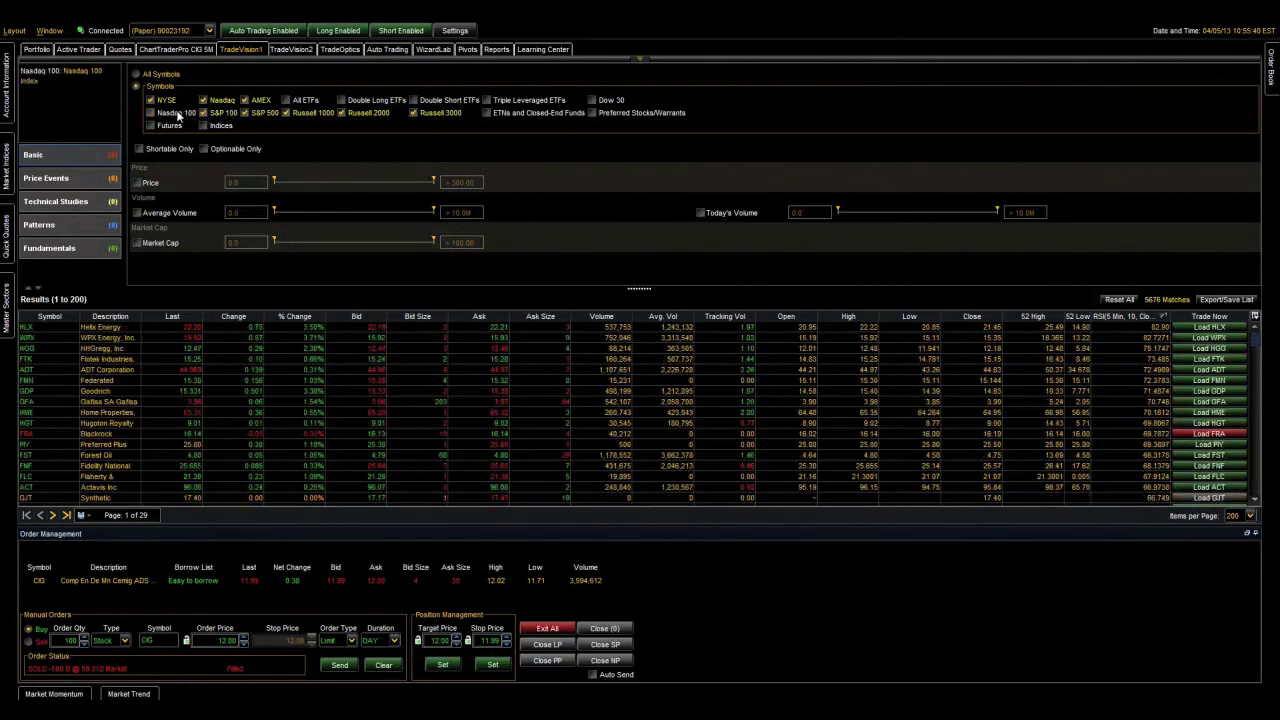
# Enable the price filter with a minimum of 9.9, and enable the average volume filter with a raised minimum
pyautogui.click(140, 183)
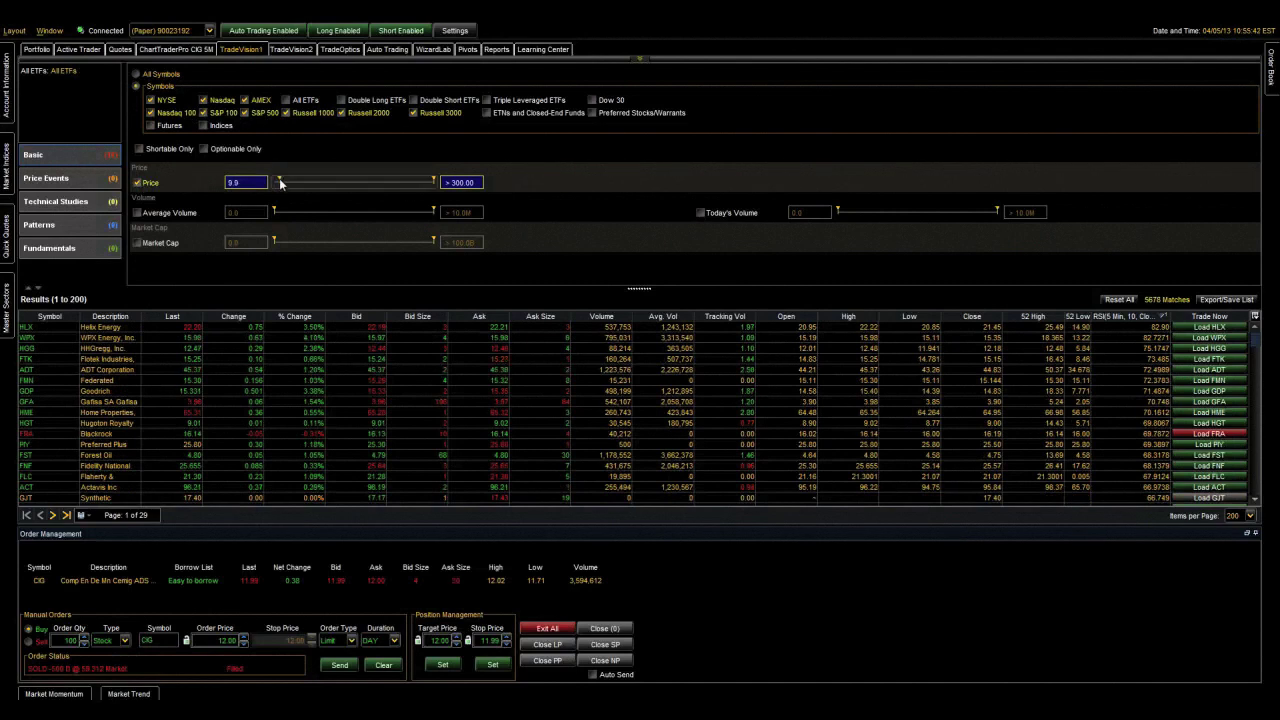
pyautogui.moveTo(270, 211); pyautogui.dragTo(281, 212)
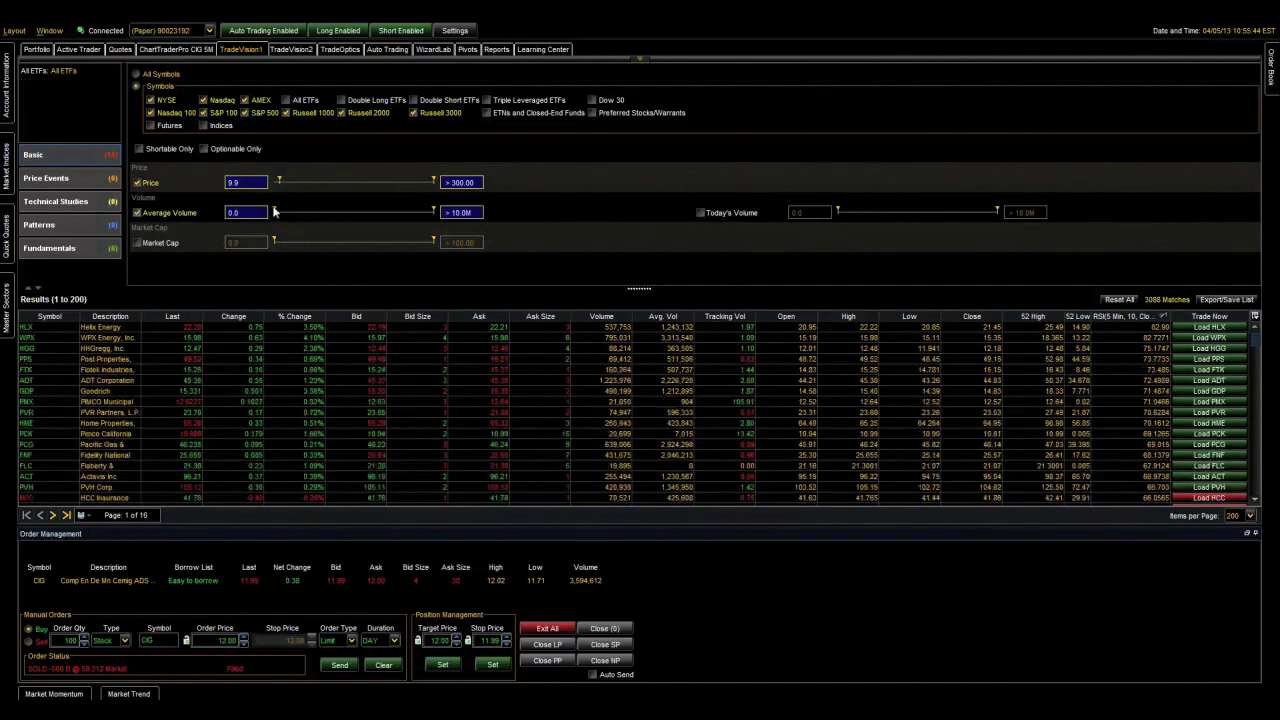
# Add the 5-minute Bollinger Band (14,1.5) upper technical study to the scan, set to Above Upper Band
pyautogui.click(84, 206)
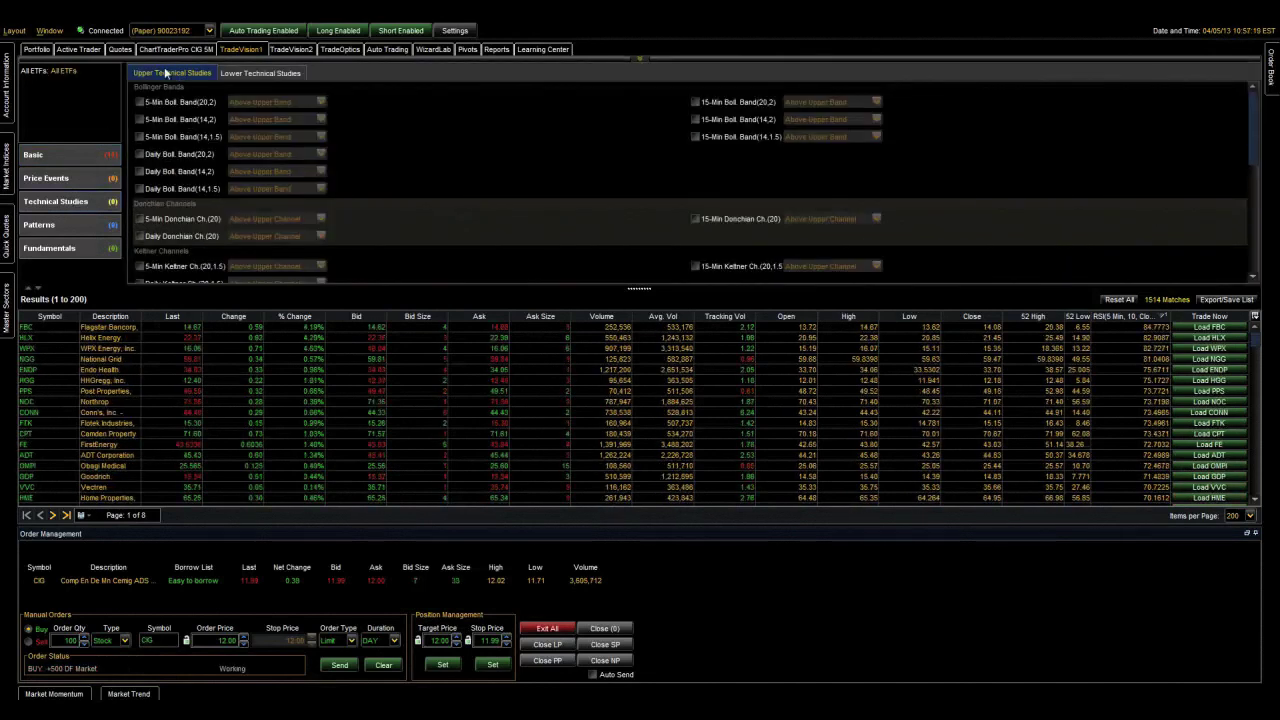
pyautogui.click(140, 137)
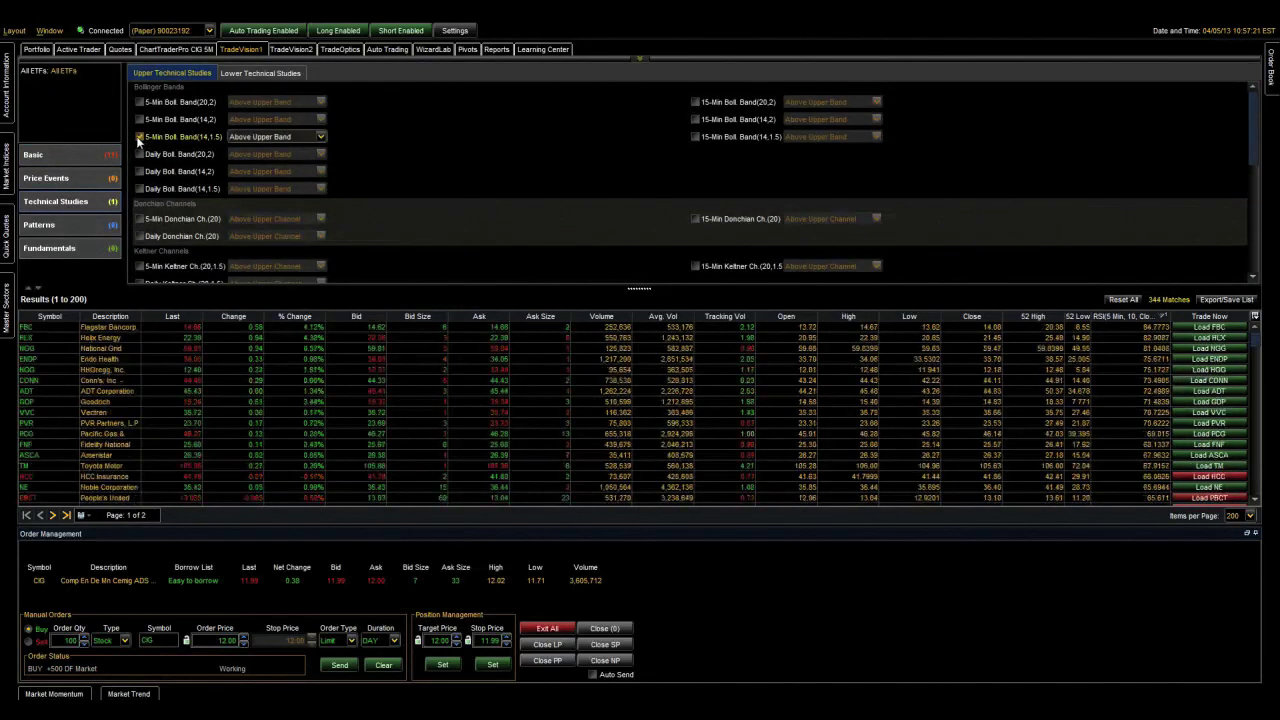
pyautogui.click(245, 139)
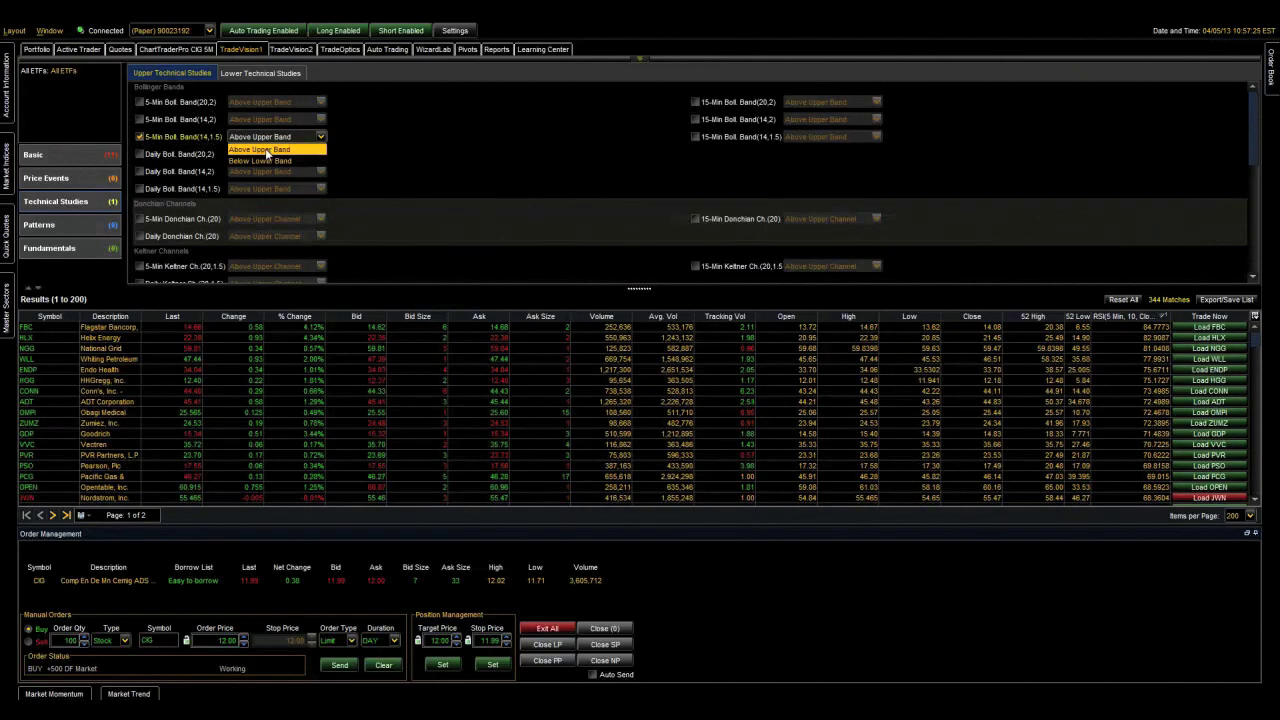
pyautogui.click(265, 150)
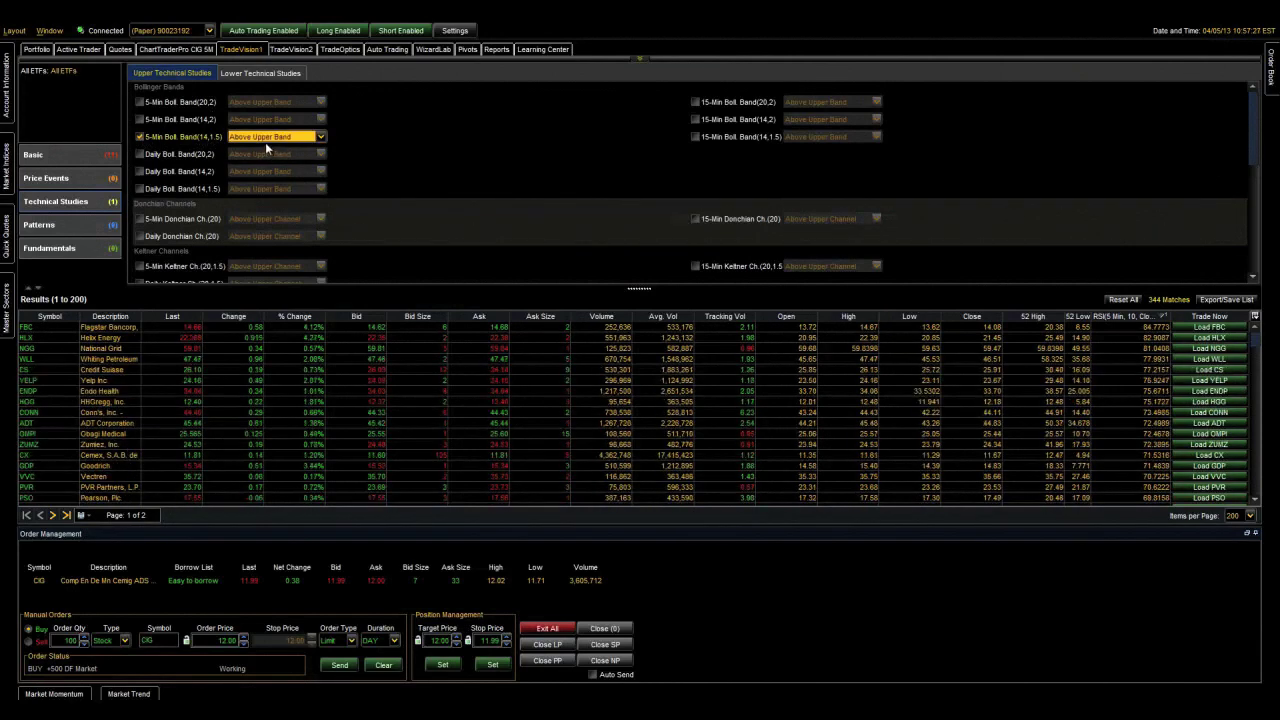
# Enable the 5-Min RSI(14) Range filter and raise its minimum to keep only symbols with a high RSI
pyautogui.click(287, 75)
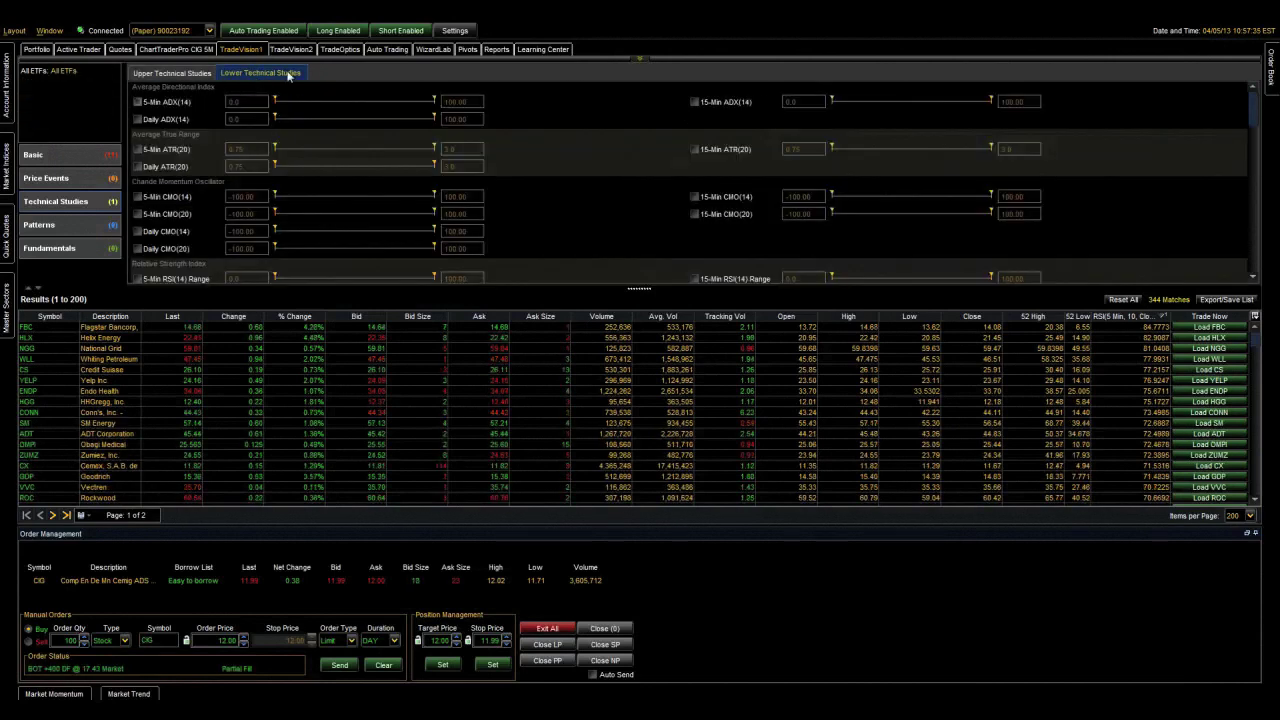
pyautogui.scroll(-4, 1258, 118)
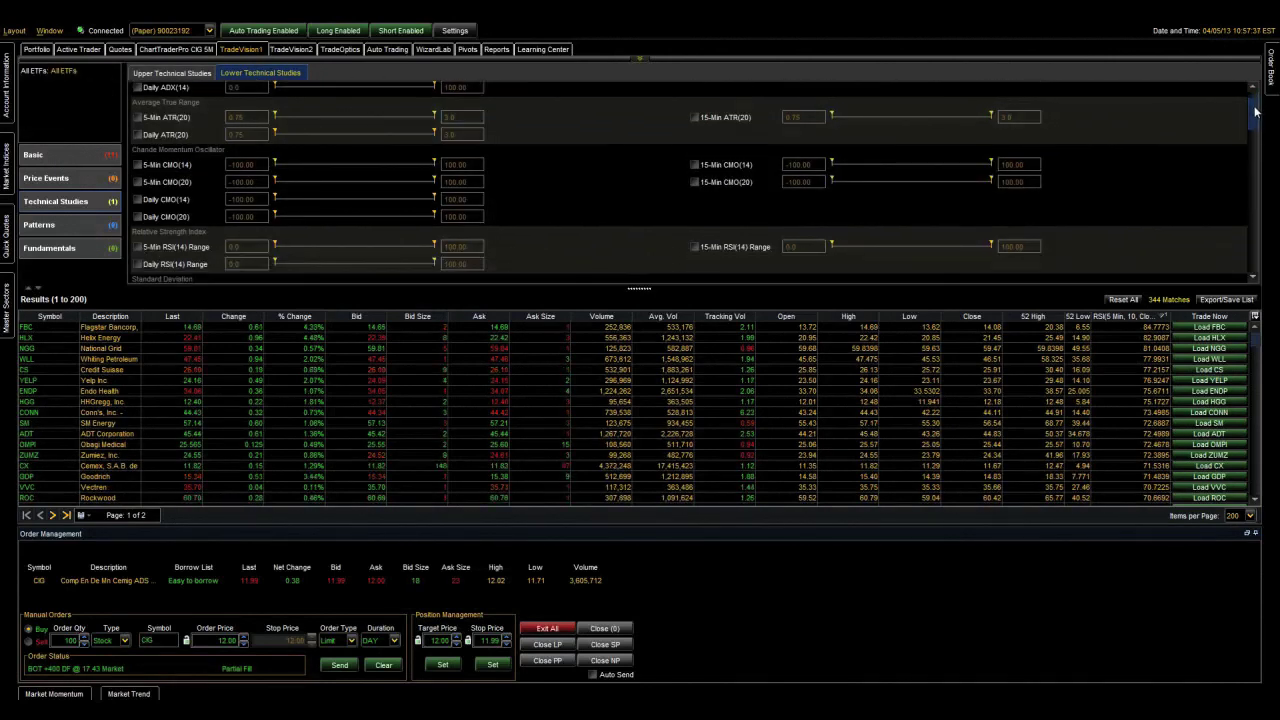
pyautogui.scroll(-2, 1258, 118)
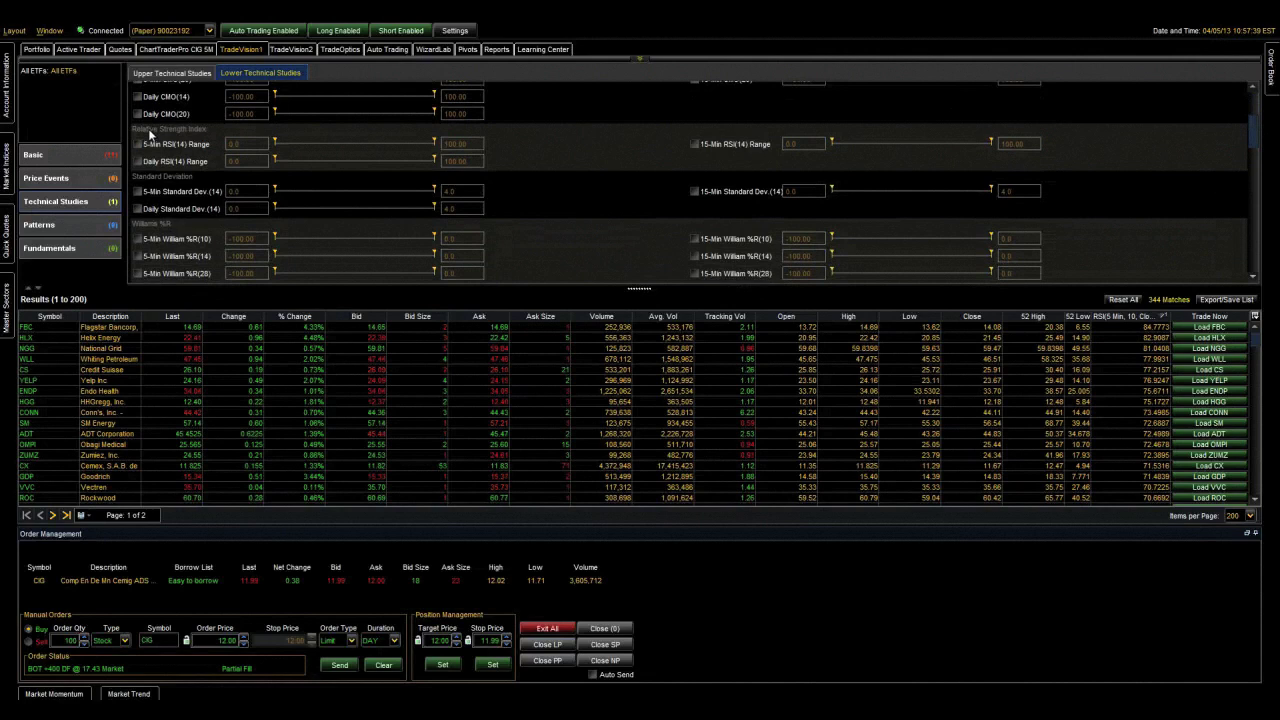
pyautogui.click(138, 144)
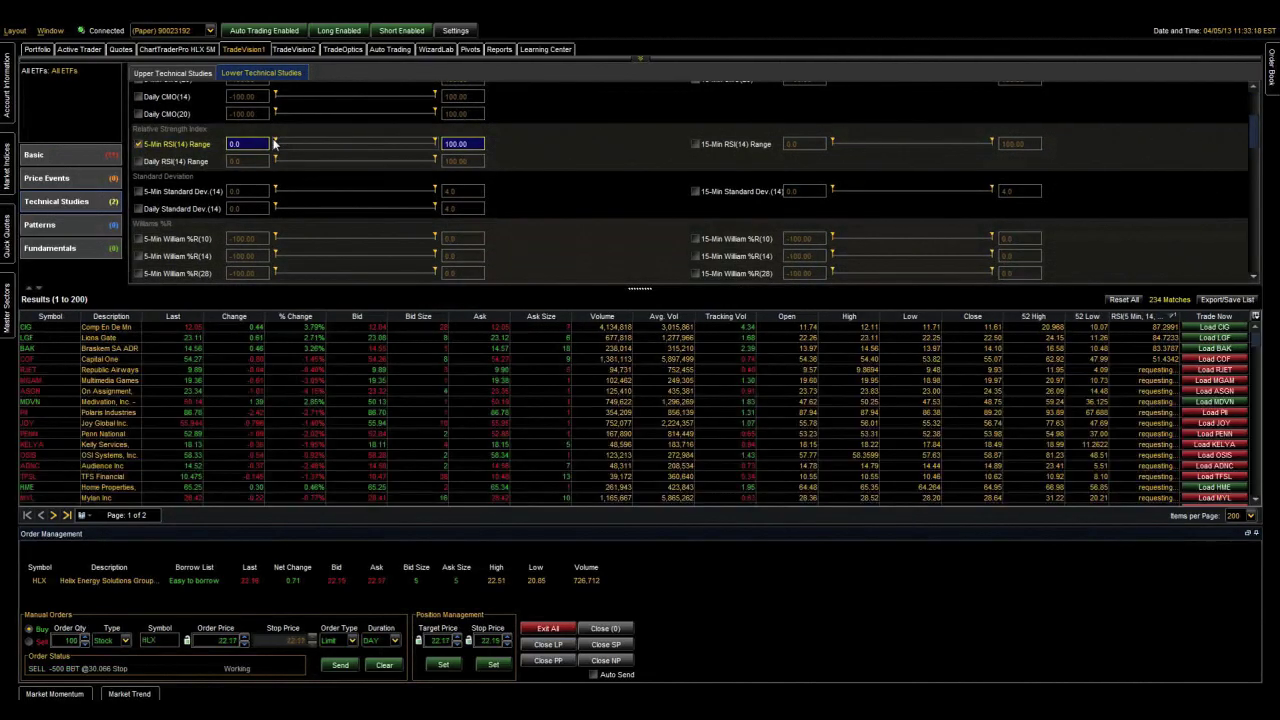
pyautogui.moveTo(278, 144); pyautogui.dragTo(357, 146)
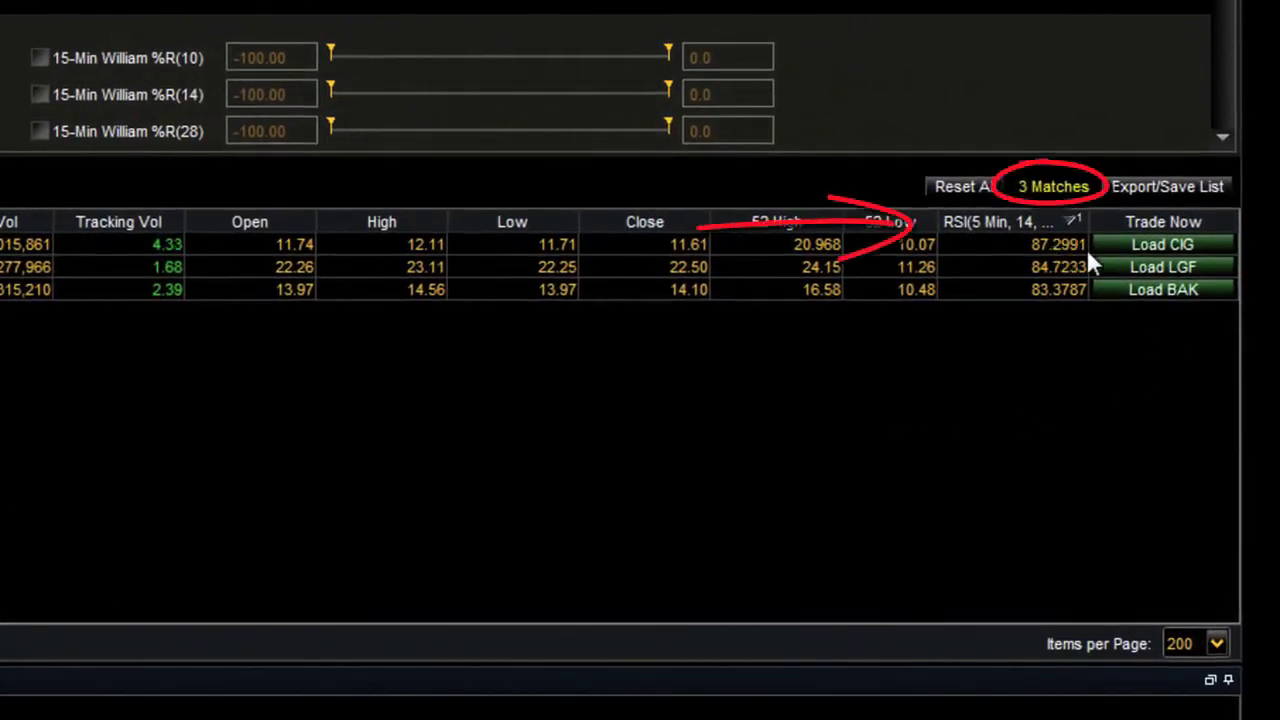
# Load CIG from the scan results and inspect the latest candles and RSI on its chart
pyautogui.click(1140, 244)
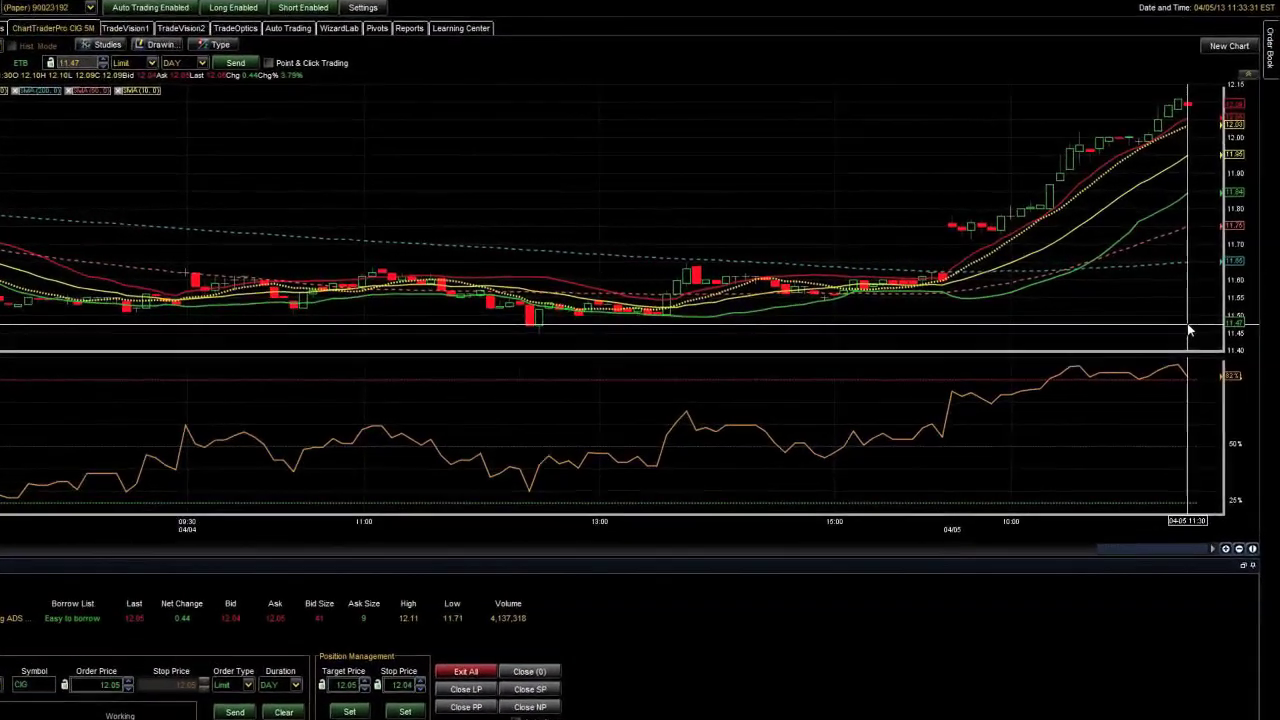
pyautogui.moveTo(1188, 330)
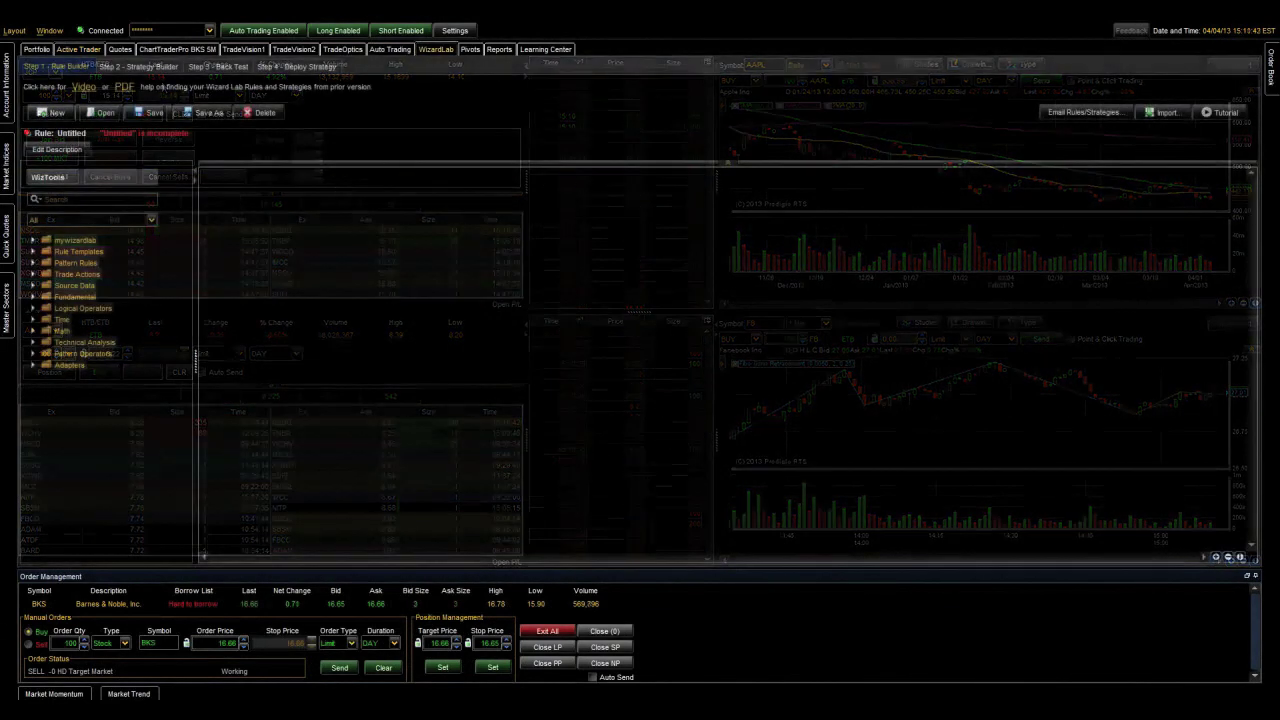
# In the WizardLab rule builder, add a Constant Value block and an OHLC block from Source Data to the rule
pyautogui.doubleClick(60, 285)
pyautogui.moveTo(57, 300); pyautogui.dragTo(350, 305)
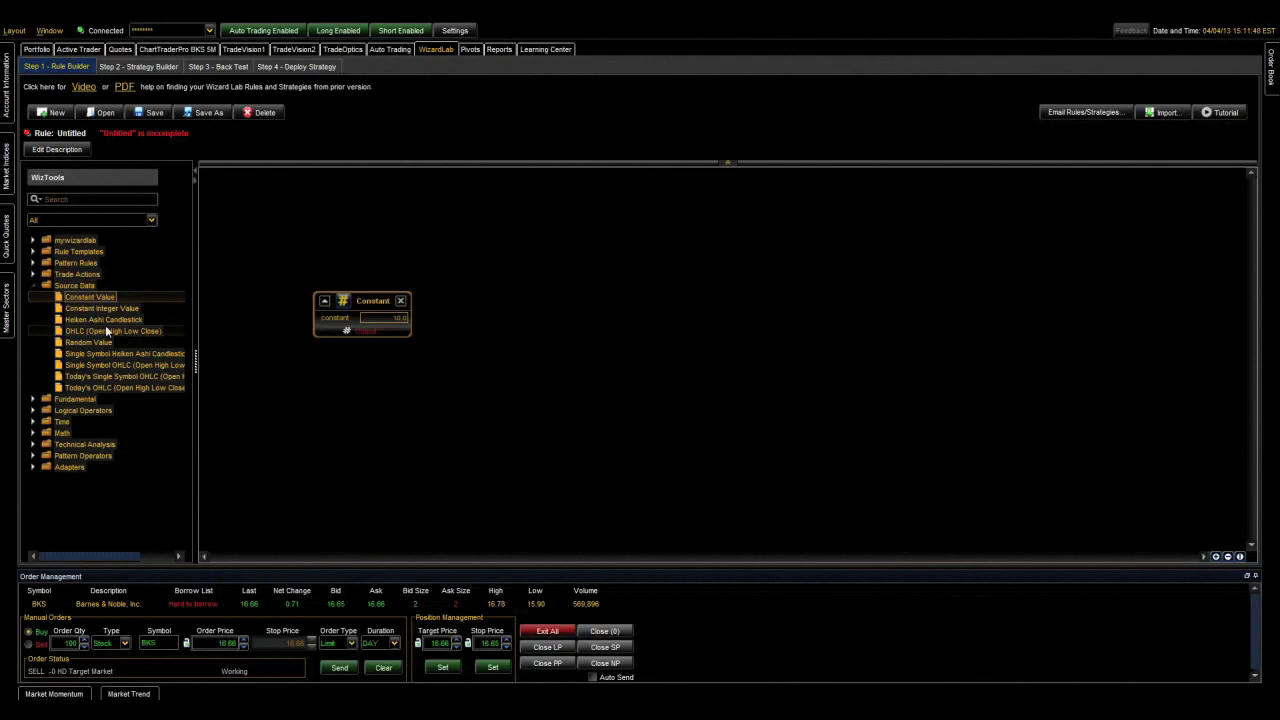
pyautogui.moveTo(105, 331); pyautogui.dragTo(336, 229)
pyautogui.click(33, 285)
# Add a Relative Strength Index (RSI) block from Technical Analysis and connect the OHLC output to its input
pyautogui.click(33, 342)
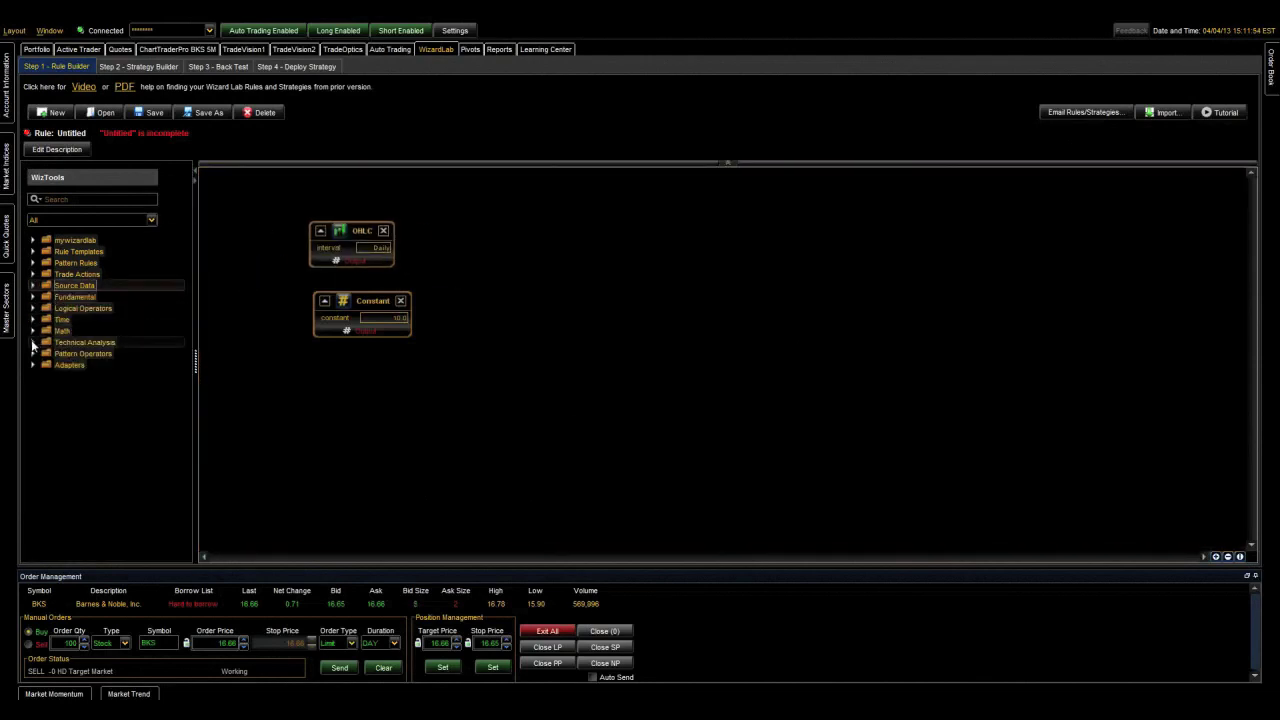
pyautogui.moveTo(195, 366); pyautogui.dragTo(281, 366)
pyautogui.moveTo(264, 270); pyautogui.dragTo(274, 430)
pyautogui.moveTo(150, 413); pyautogui.dragTo(580, 245)
pyautogui.moveTo(422, 260); pyautogui.dragTo(566, 258)
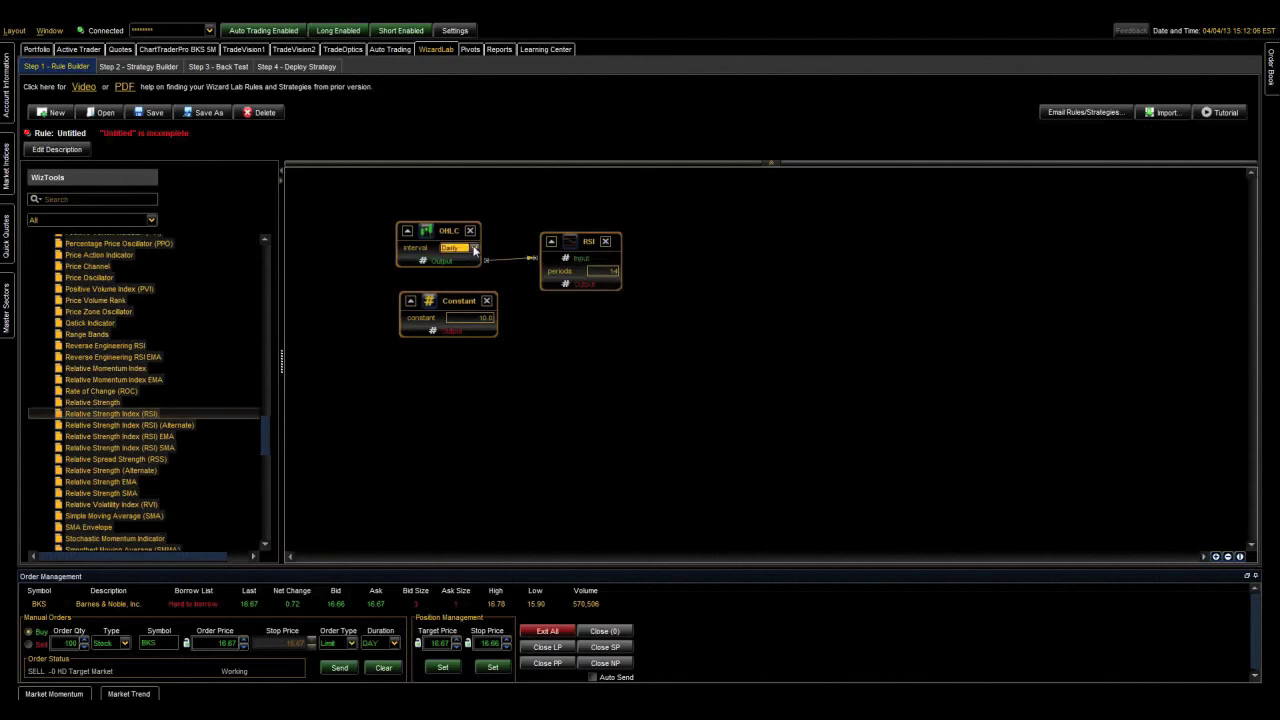